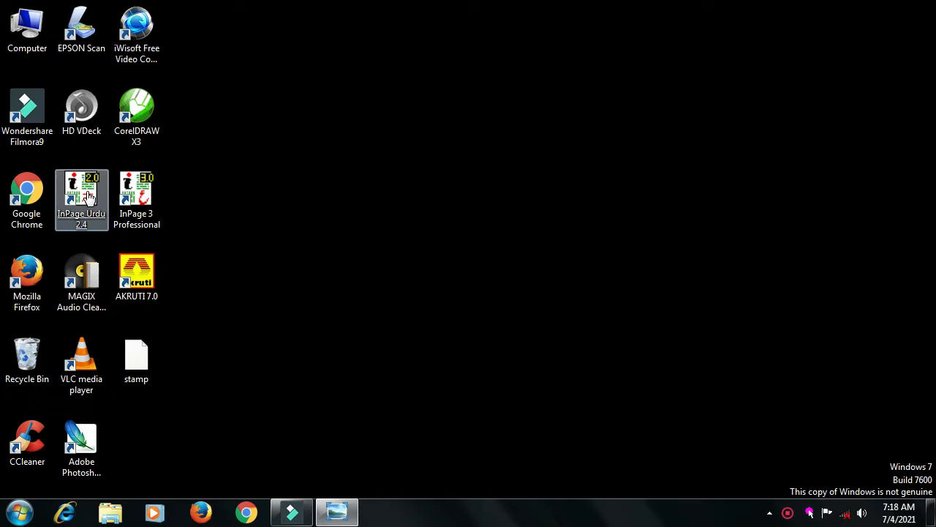
- Launch InPage Urdu 2.4 and select Phonetic as the keyboard in its keyboard preferences
{"action": "left_click", "coordinate": [88, 198]}
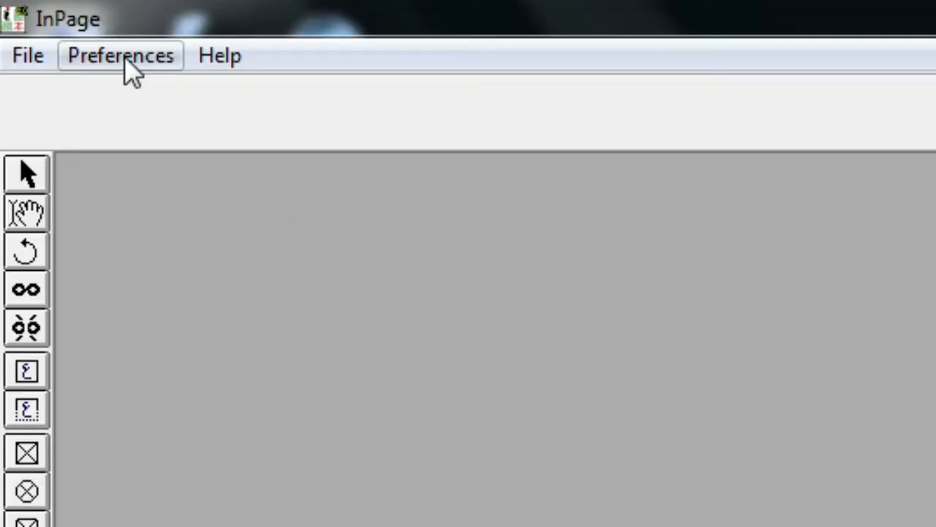
{"action": "left_click", "coordinate": [124, 57]}
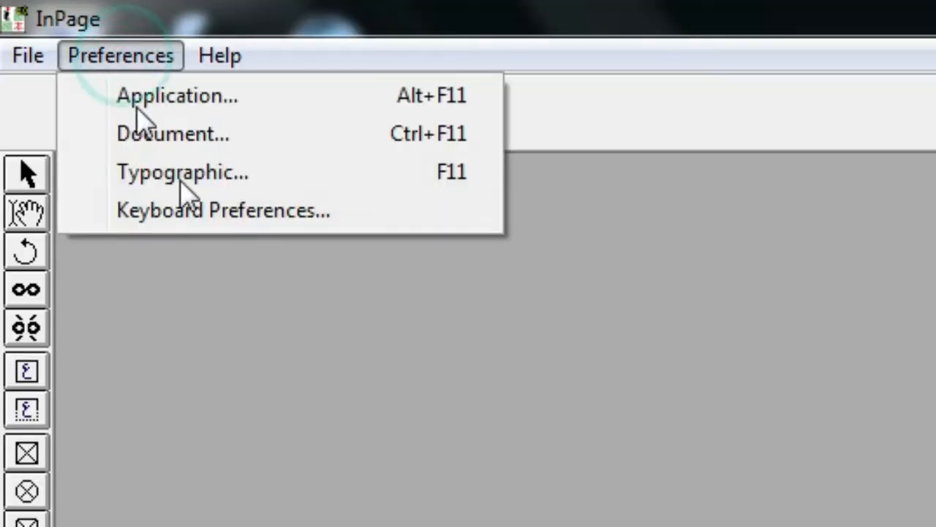
{"action": "left_click", "coordinate": [268, 214]}
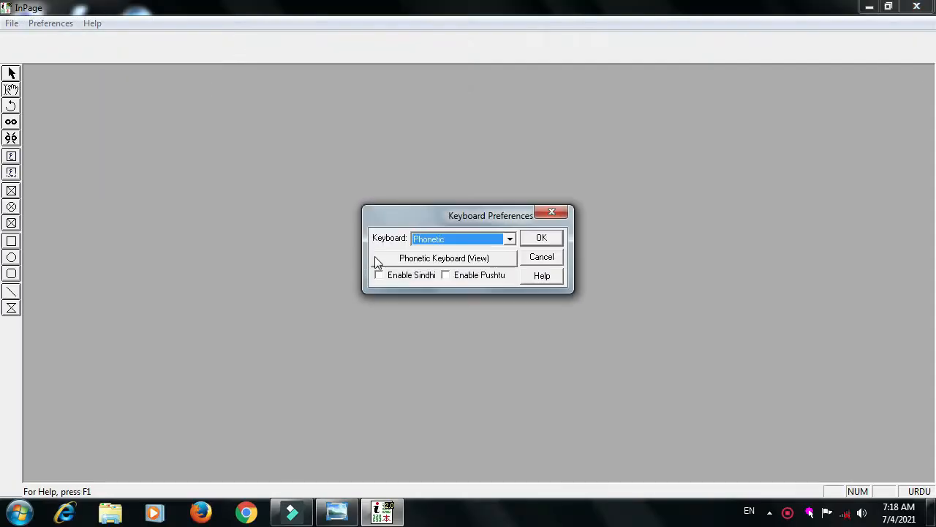
{"action": "left_click", "coordinate": [508, 241]}
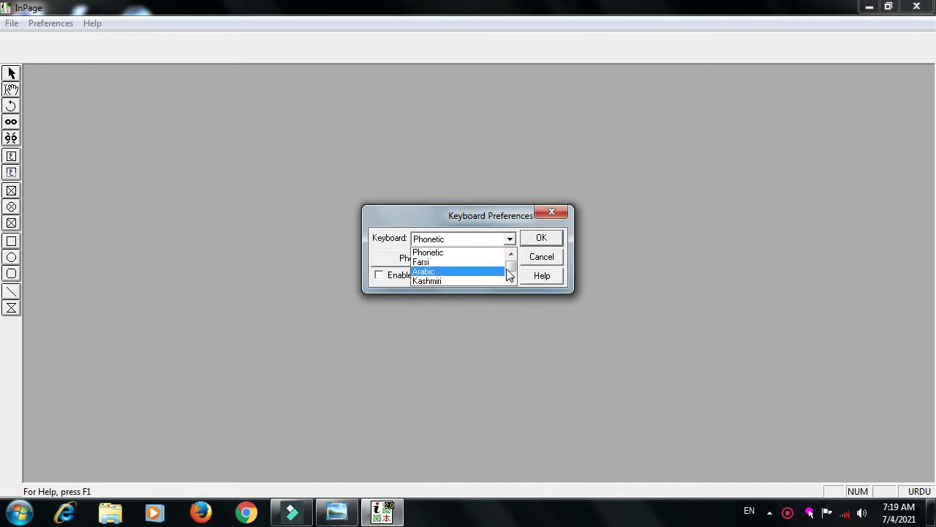
{"action": "left_click", "coordinate": [440, 255]}
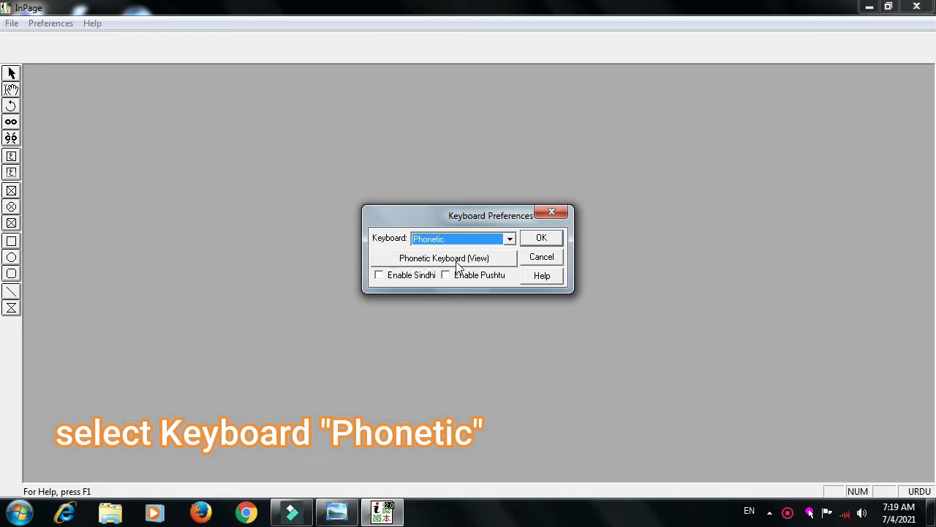
- View the Phonetic keyboard layout, close it, and accept the keyboard preferences
{"action": "left_click", "coordinate": [456, 262]}
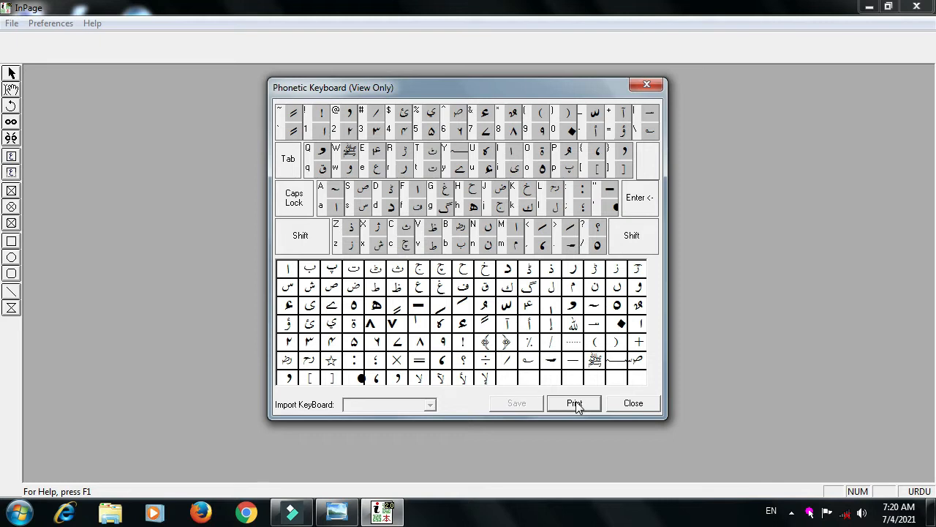
{"action": "left_click", "coordinate": [629, 404]}
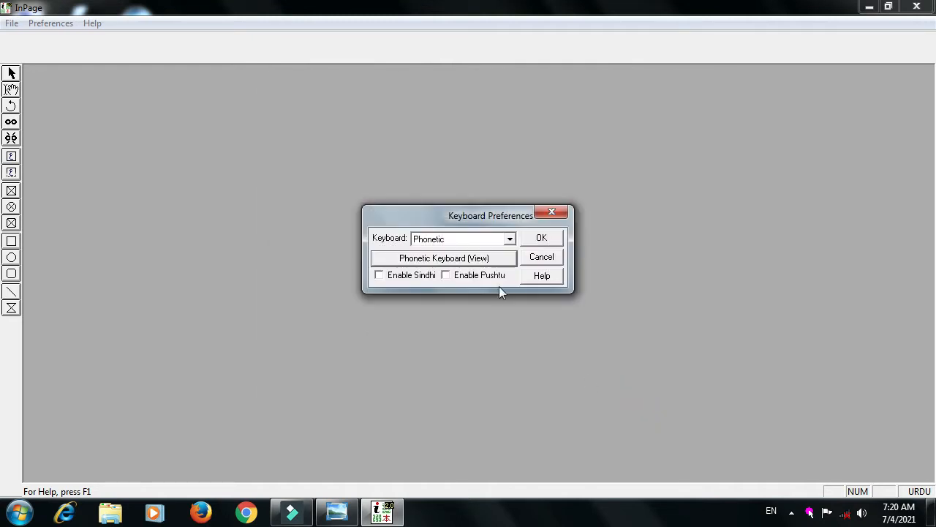
{"action": "left_click", "coordinate": [541, 240]}
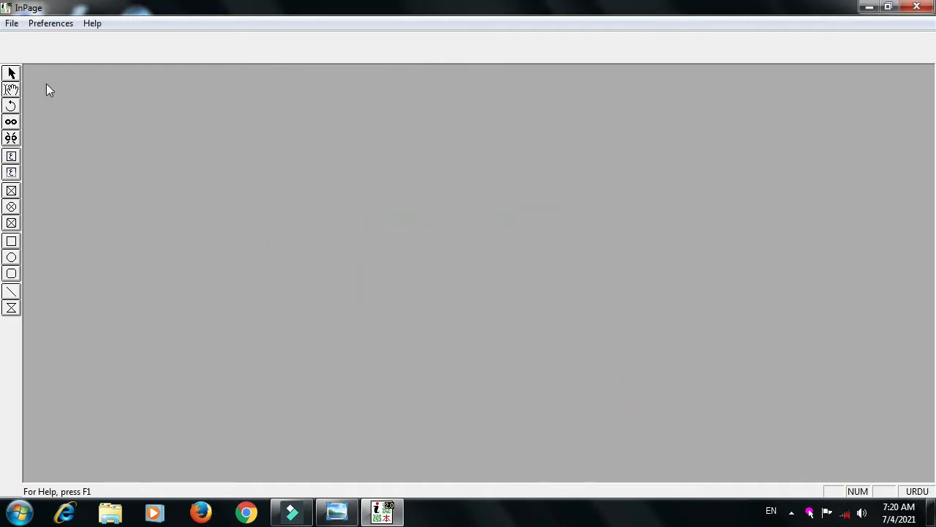
- Create a new one-page A4 portrait document with 12.7 mm margins and right-to-left direction
{"action": "left_click", "coordinate": [13, 23]}
{"action": "left_click", "coordinate": [59, 41]}
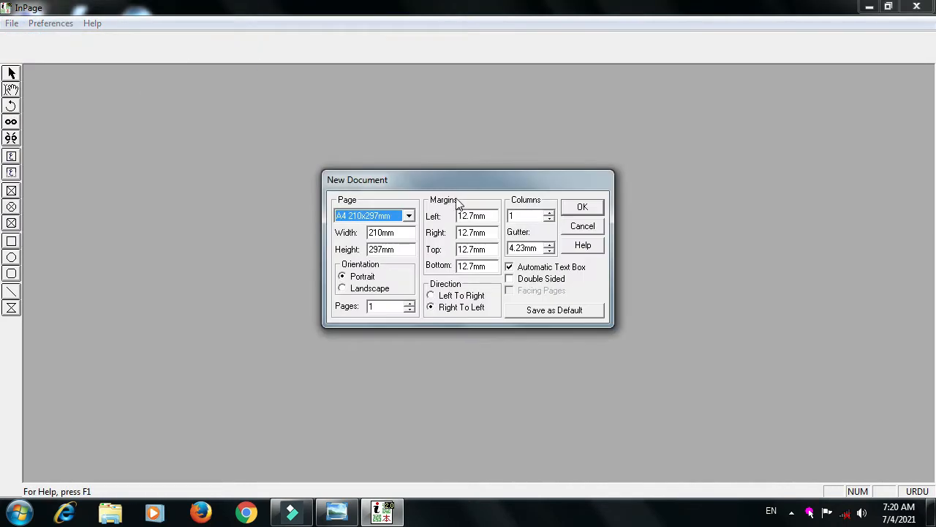
{"action": "left_click", "coordinate": [583, 209]}
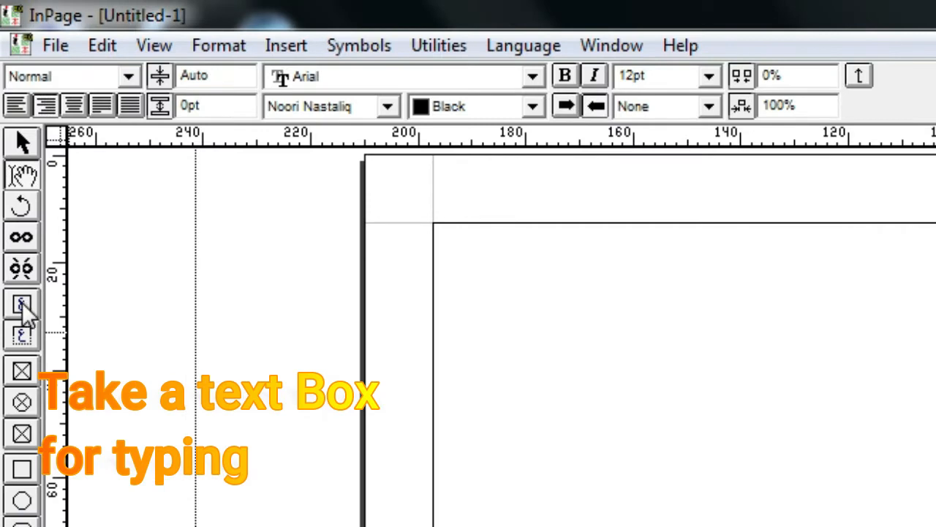
- Draw a text box about 185 mm wide and 125 mm tall from the page margins, and set the font size to 18 pt
{"action": "left_click", "coordinate": [22, 304]}
{"action": "left_click_drag", "start_coordinate": [428, 224], "coordinate": [935, 526]}
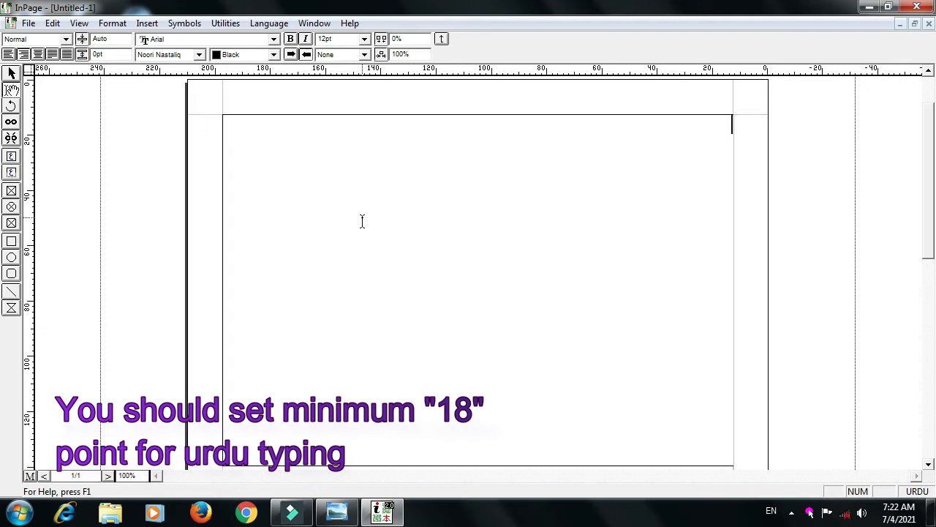
{"action": "left_click", "coordinate": [329, 39]}
{"action": "type", "text": "18"}
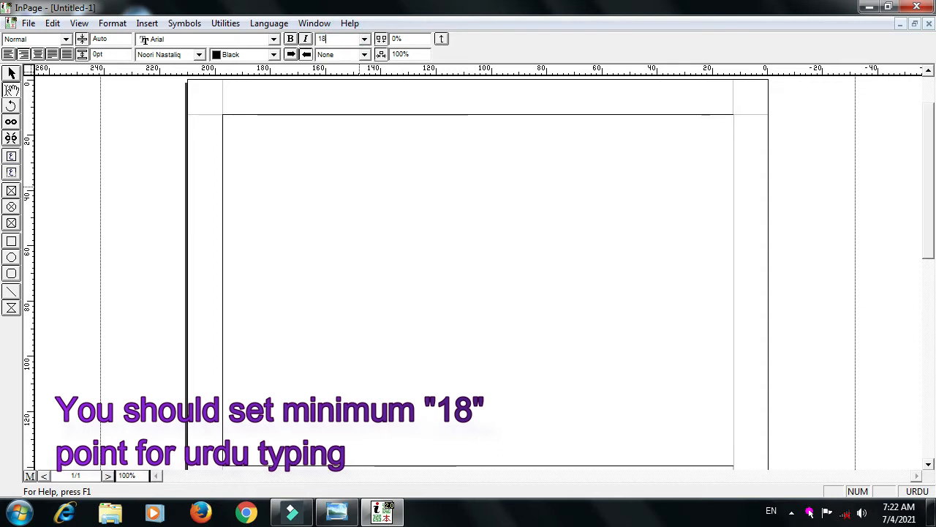
{"action": "key", "text": "Return"}
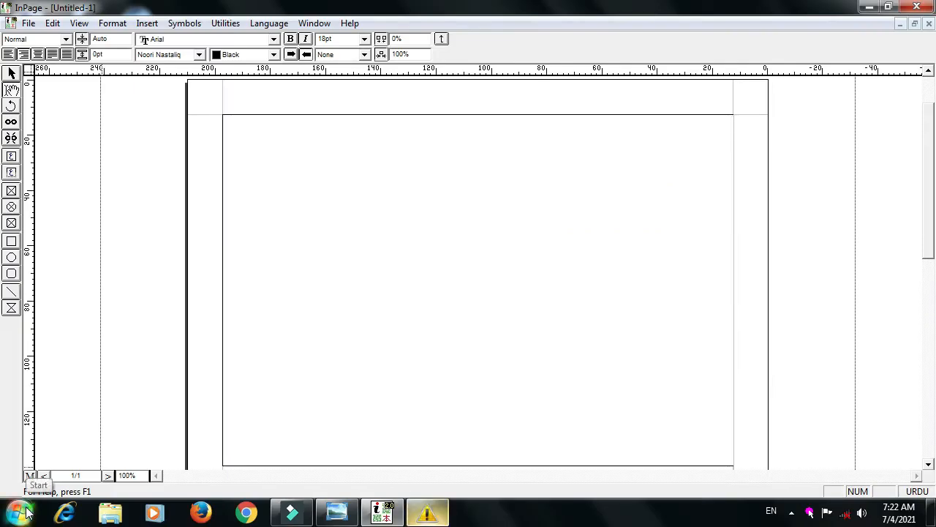
- Search the computer's programs for "key" and open the On-Screen Keyboard
{"action": "left_click", "coordinate": [20, 512]}
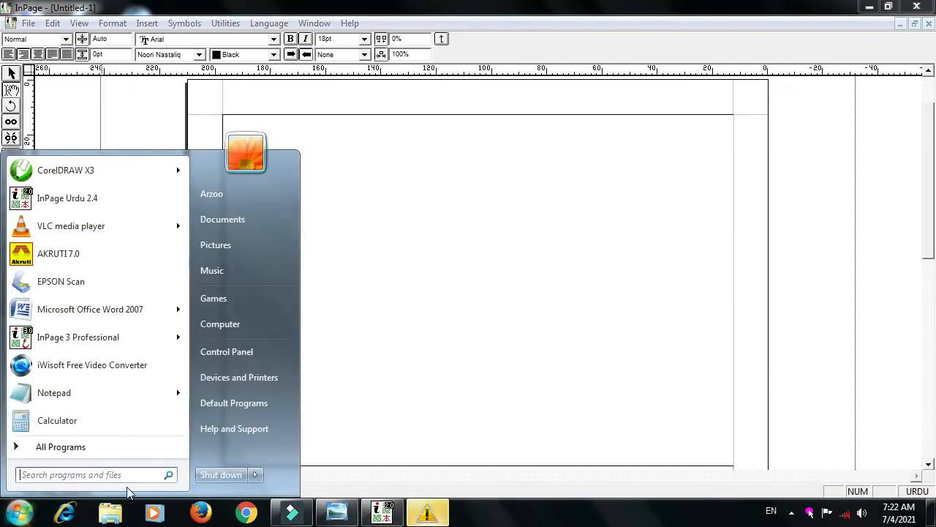
{"action": "left_click", "coordinate": [127, 477]}
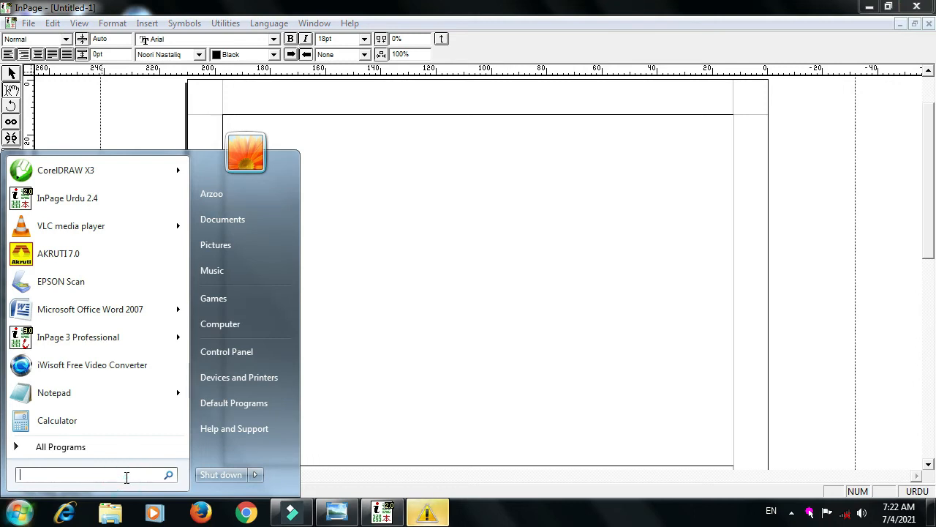
{"action": "type", "text": "key"}
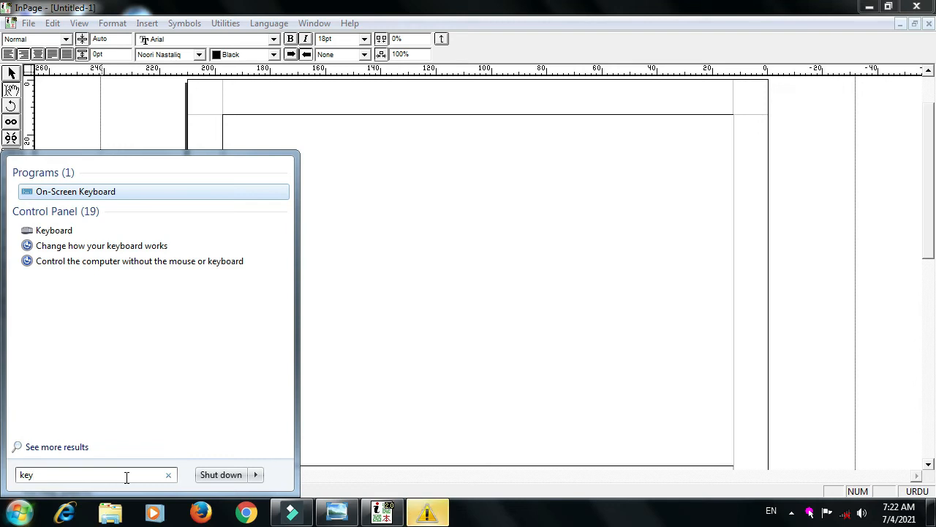
{"action": "left_click", "coordinate": [140, 203]}
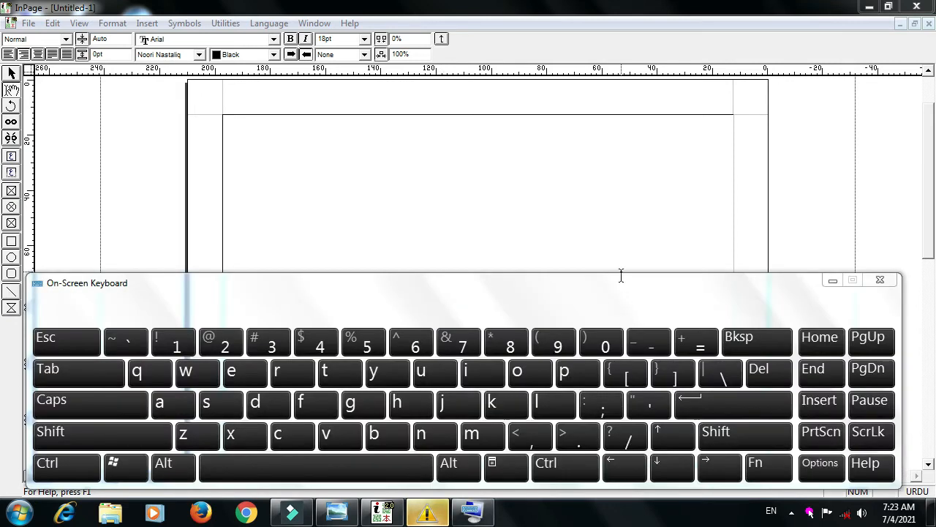
- Place the text cursor in the text box and enter the Urdu word "اللہ" followed by a space, using the on-screen keyboard
{"action": "left_click", "coordinate": [683, 134]}
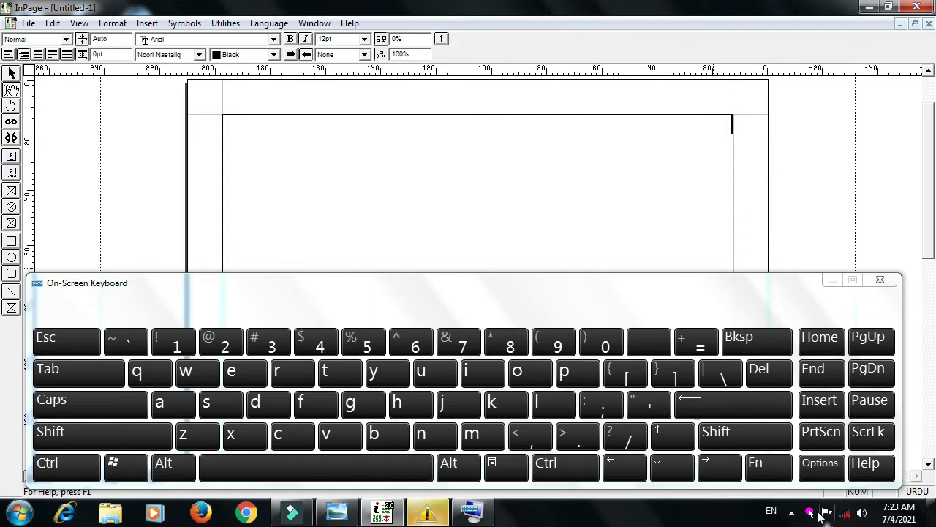
{"action": "left_click", "coordinate": [445, 294]}
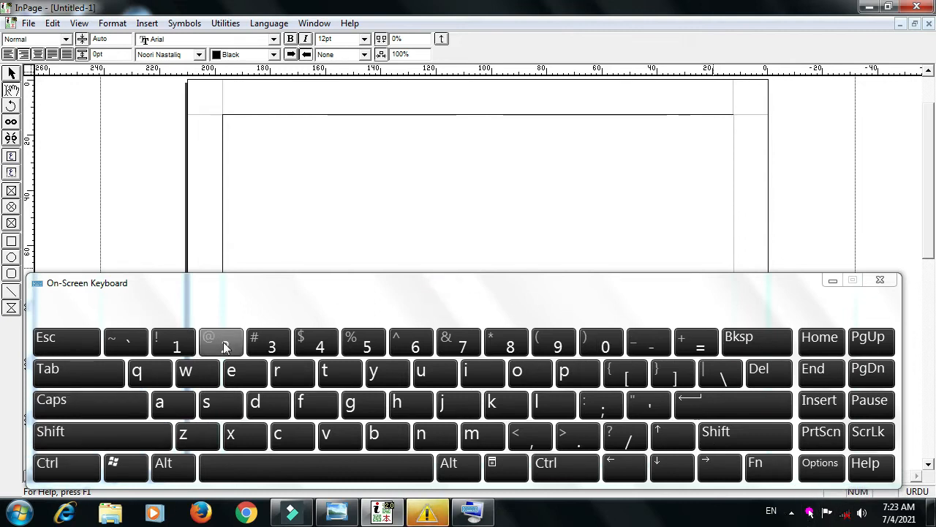
{"action": "left_click", "coordinate": [275, 296]}
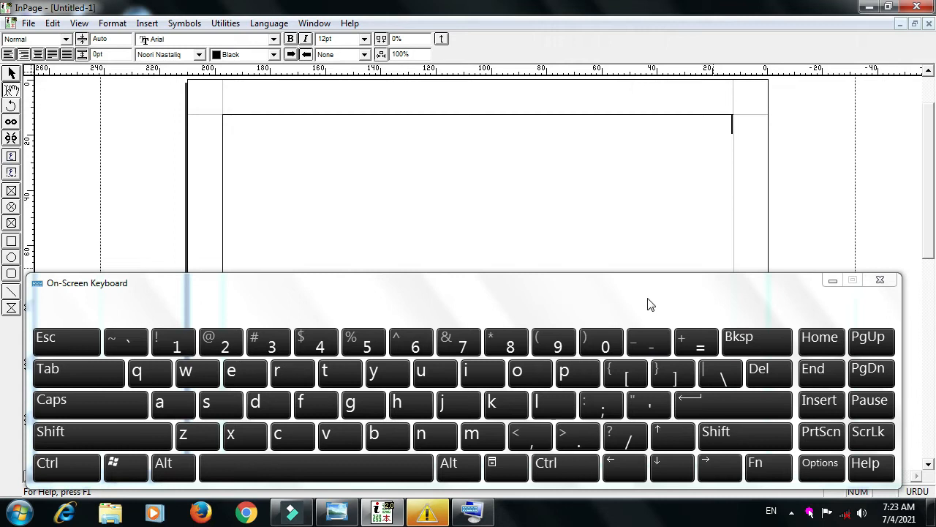
{"action": "double_click", "coordinate": [552, 188]}
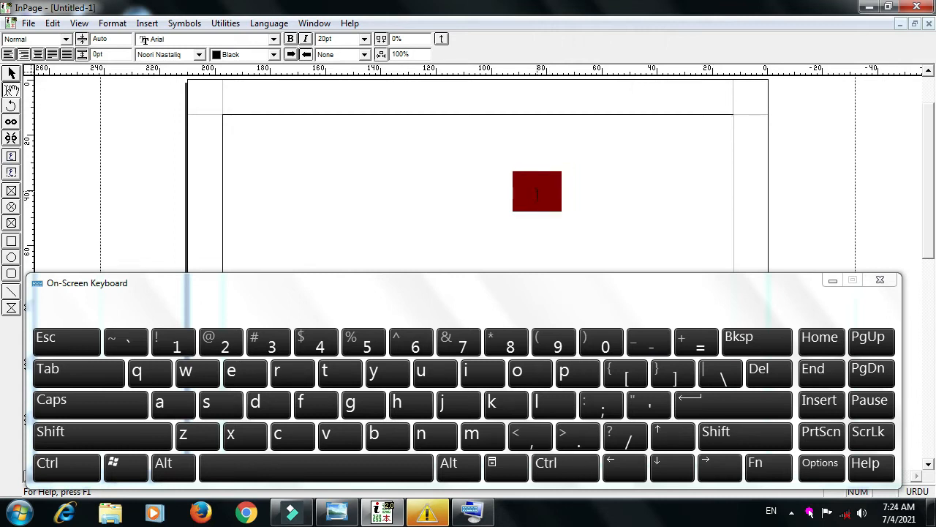
{"action": "left_click", "coordinate": [173, 411]}
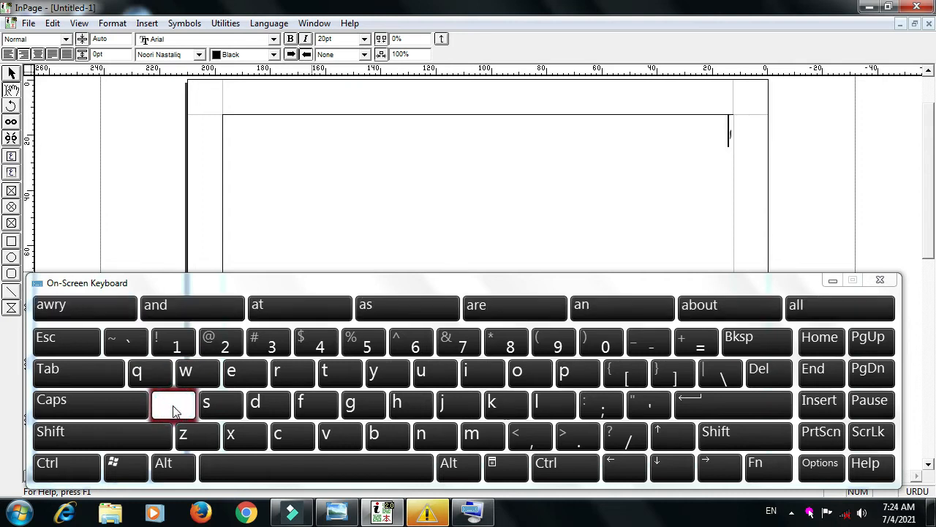
{"action": "left_click", "coordinate": [554, 411]}
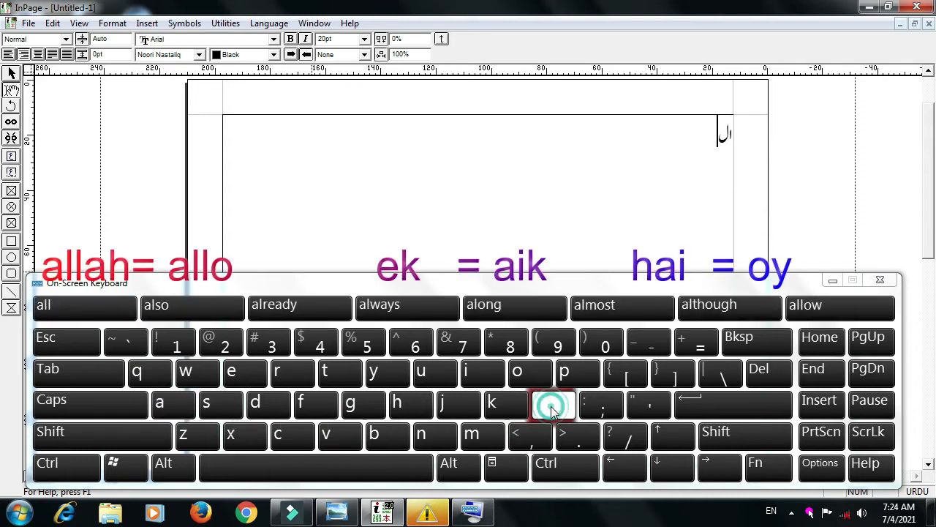
{"action": "left_click", "coordinate": [554, 411]}
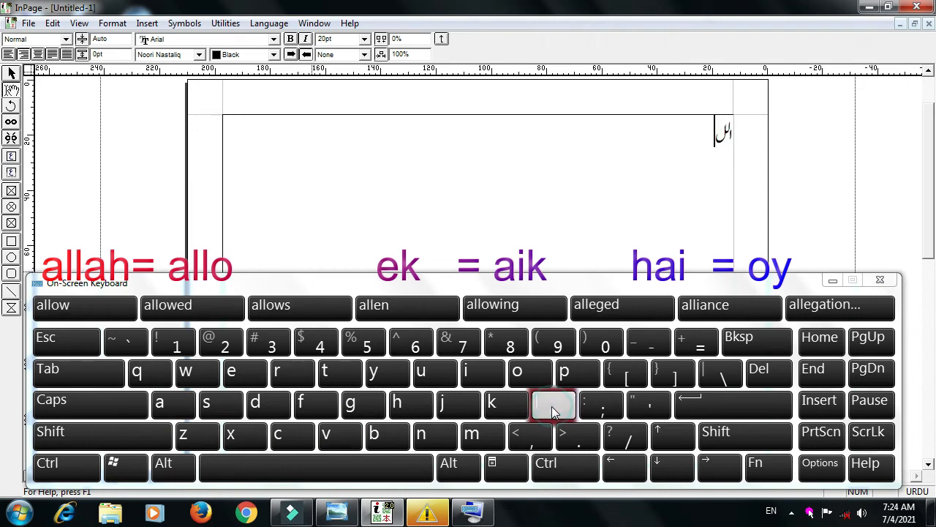
{"action": "left_click", "coordinate": [527, 375]}
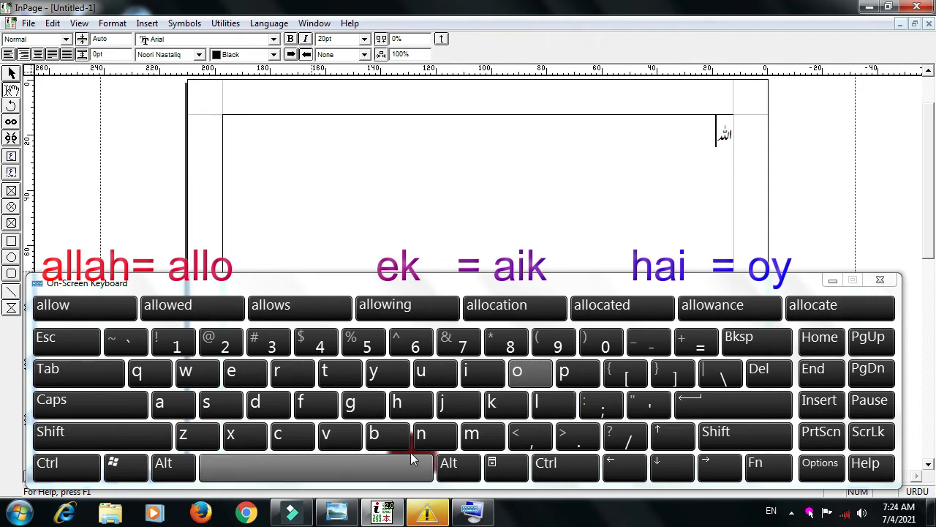
{"action": "left_click", "coordinate": [368, 472]}
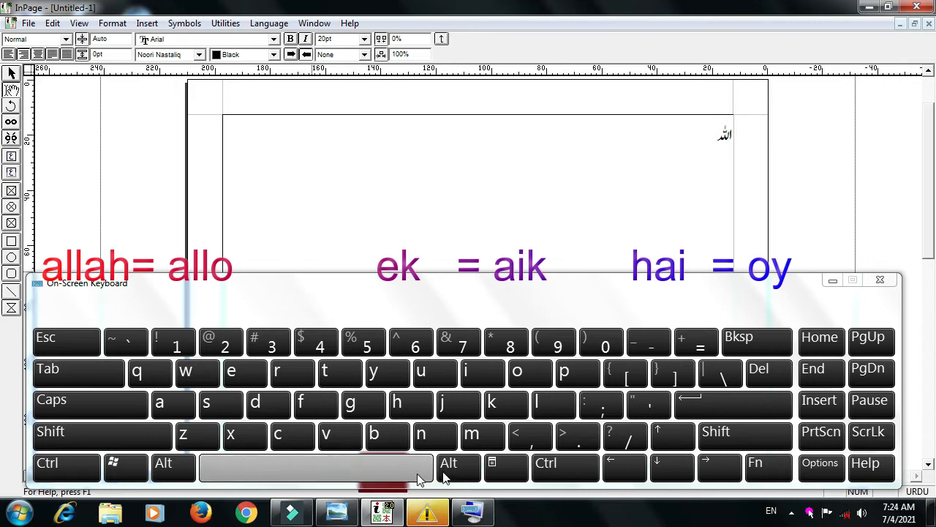
- Complete the Urdu sentence with "ایک ہے۔" after the first word, leaving a space at its end
{"action": "left_click", "coordinate": [166, 412]}
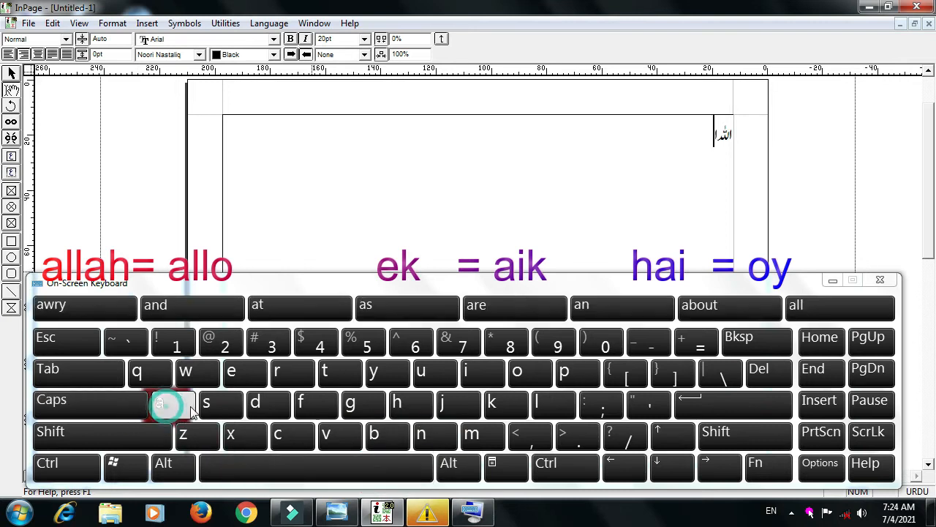
{"action": "left_click", "coordinate": [480, 376]}
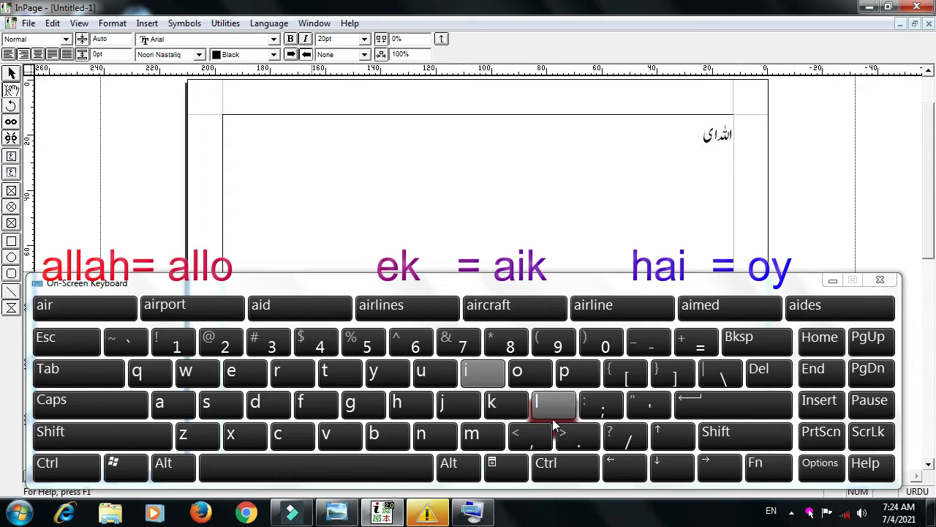
{"action": "left_click", "coordinate": [507, 404]}
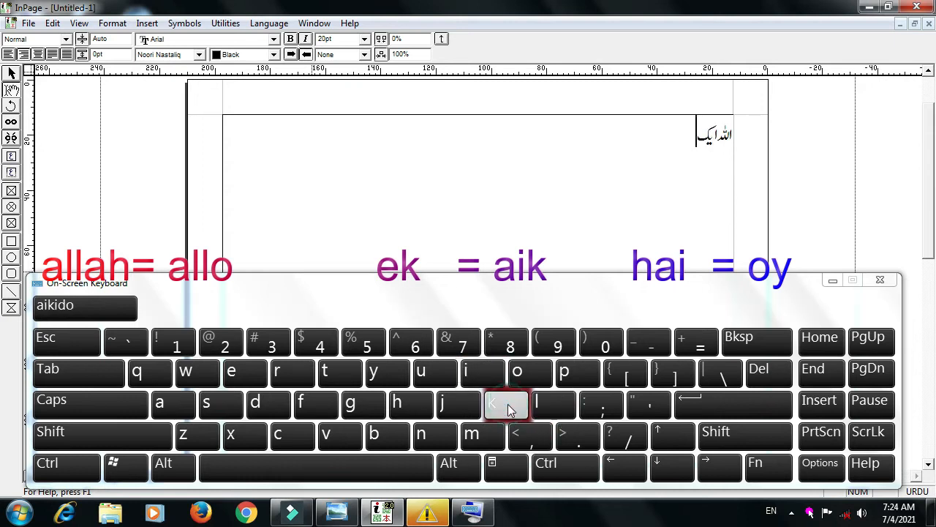
{"action": "left_click", "coordinate": [380, 466]}
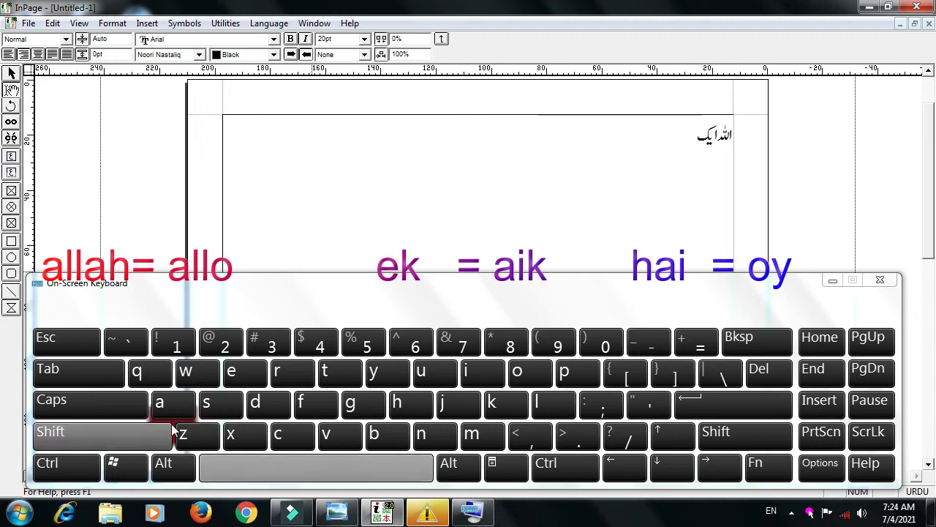
{"action": "left_click", "coordinate": [520, 373]}
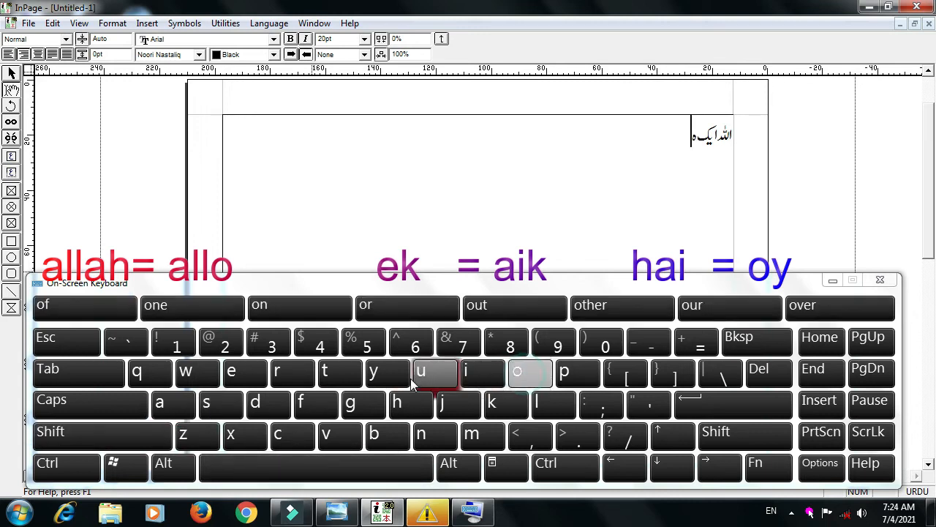
{"action": "left_click", "coordinate": [381, 375]}
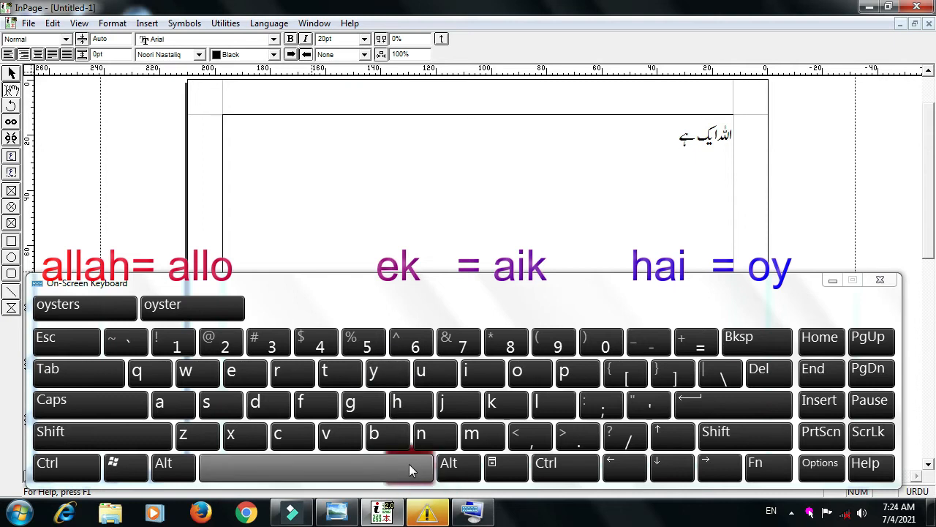
{"action": "left_click", "coordinate": [578, 437]}
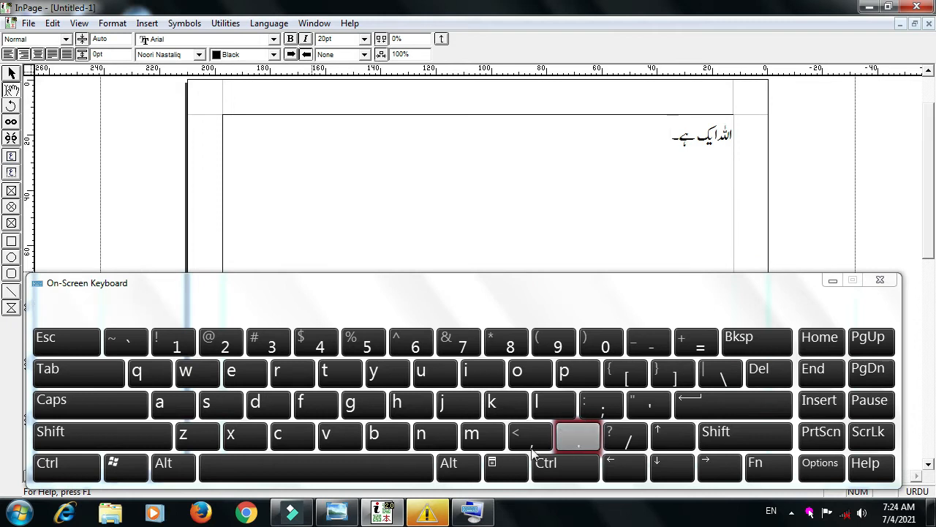
{"action": "left_click", "coordinate": [375, 468]}
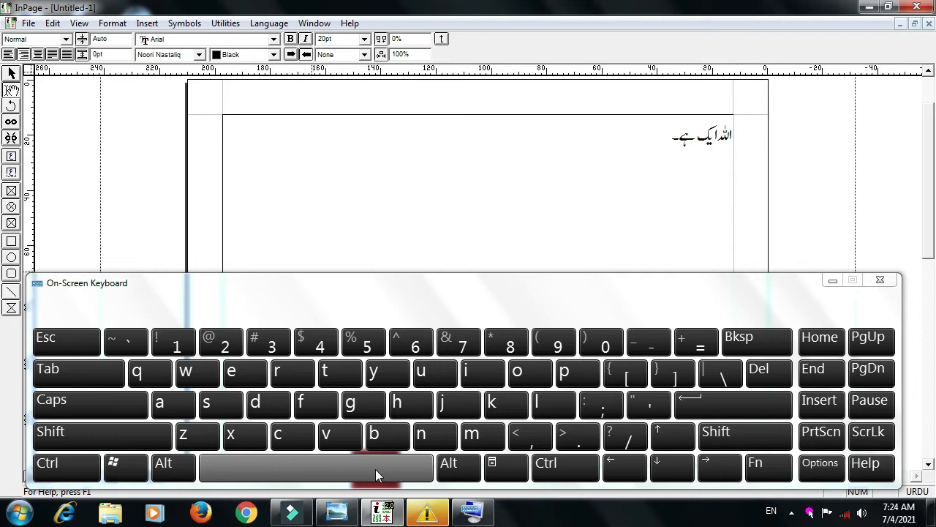
- Continue the line with the Urdu words "کوئی اس" using the on-screen keyboard, adding a space after each word
{"action": "left_click", "coordinate": [502, 406]}
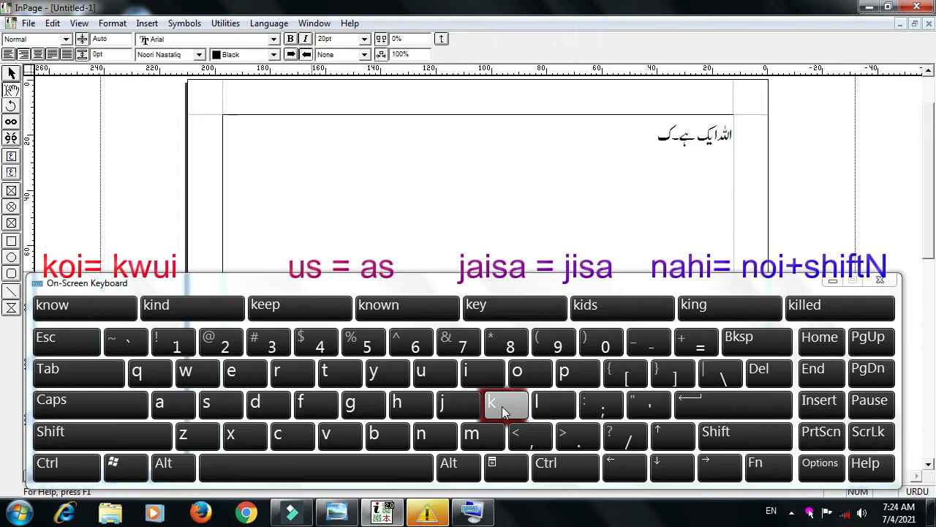
{"action": "left_click", "coordinate": [190, 377]}
{"action": "left_click", "coordinate": [435, 377]}
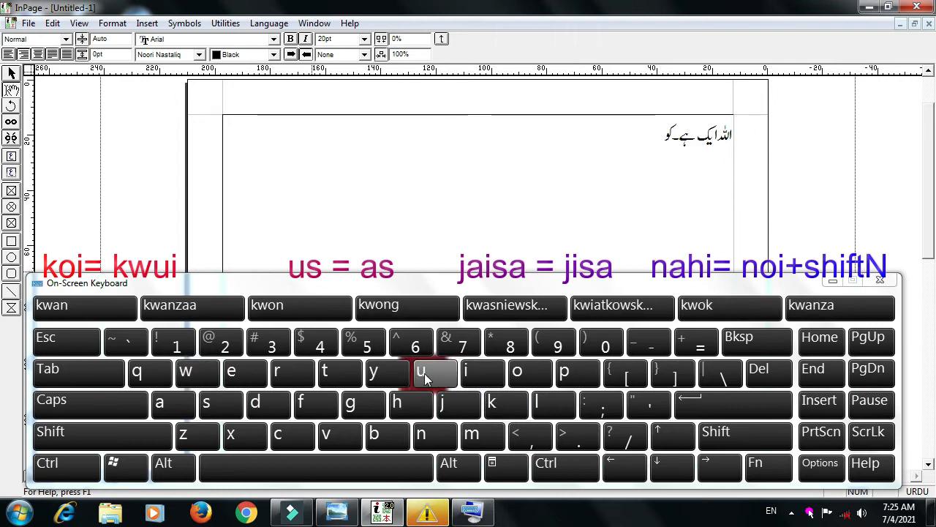
{"action": "left_click", "coordinate": [479, 369]}
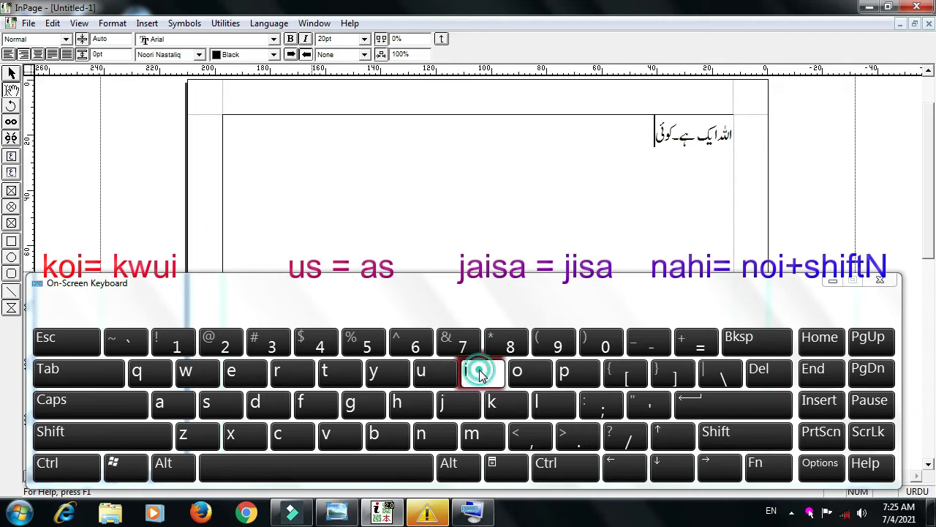
{"action": "left_click", "coordinate": [401, 468]}
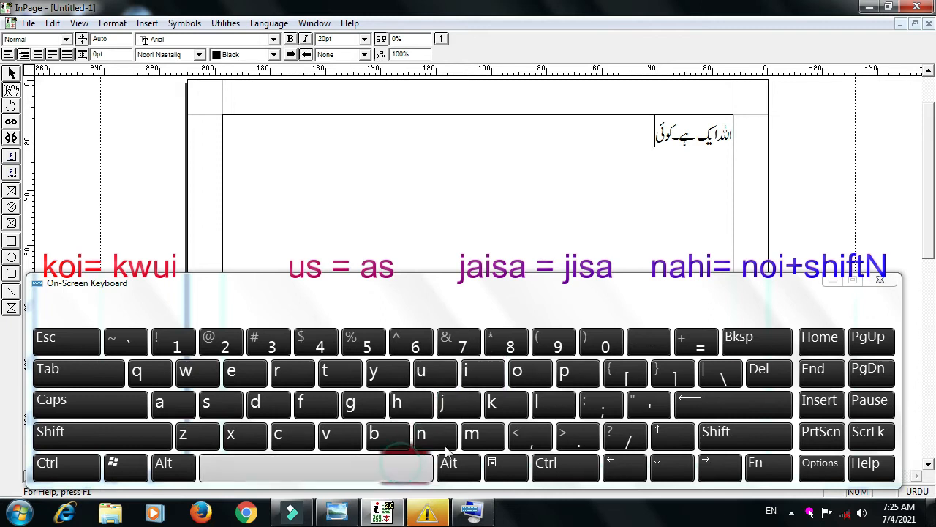
{"action": "left_click", "coordinate": [186, 414]}
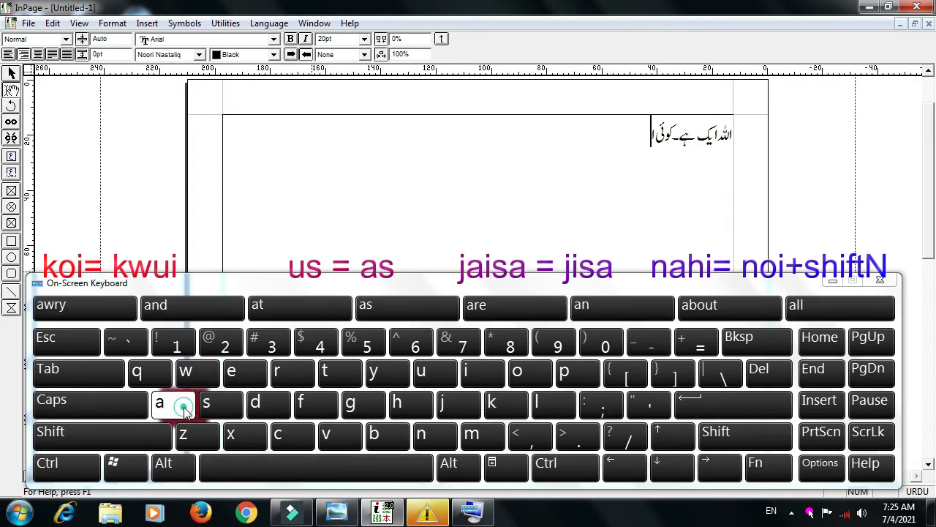
{"action": "left_click", "coordinate": [218, 408]}
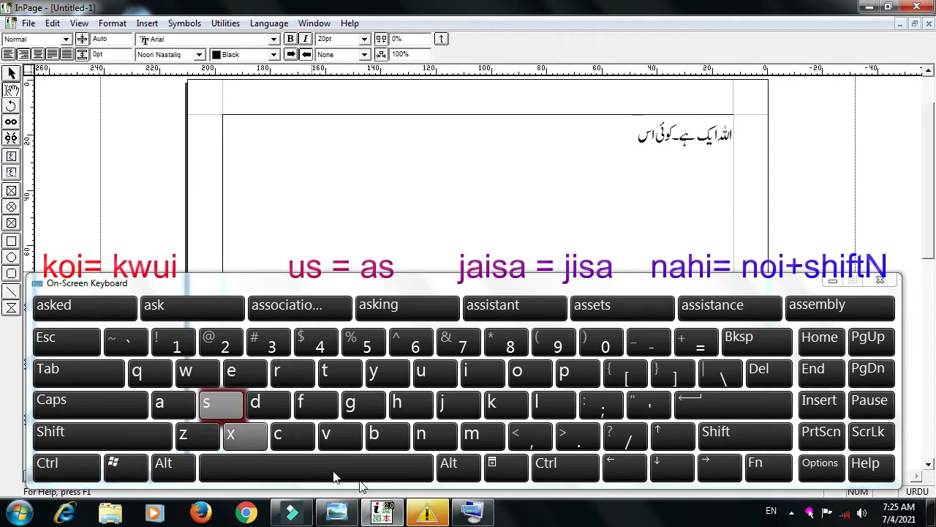
{"action": "left_click", "coordinate": [382, 466]}
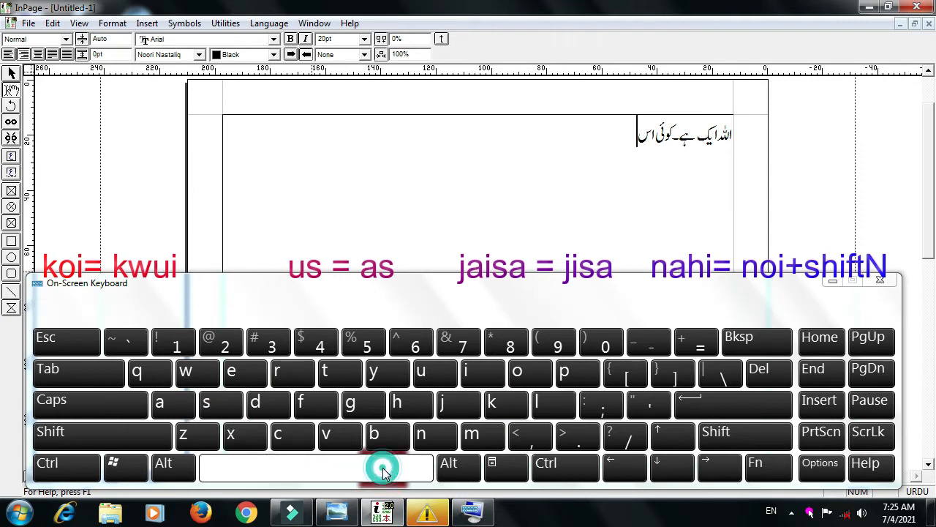
- Add the words "جیسا نہیں" to complete the second Urdu sentence, with a space after each word
{"action": "left_click", "coordinate": [454, 407]}
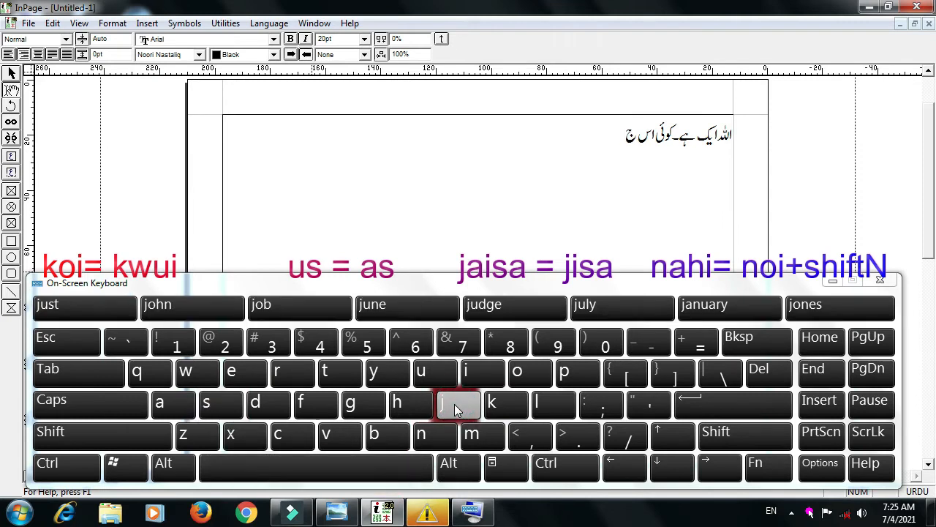
{"action": "left_click", "coordinate": [485, 375]}
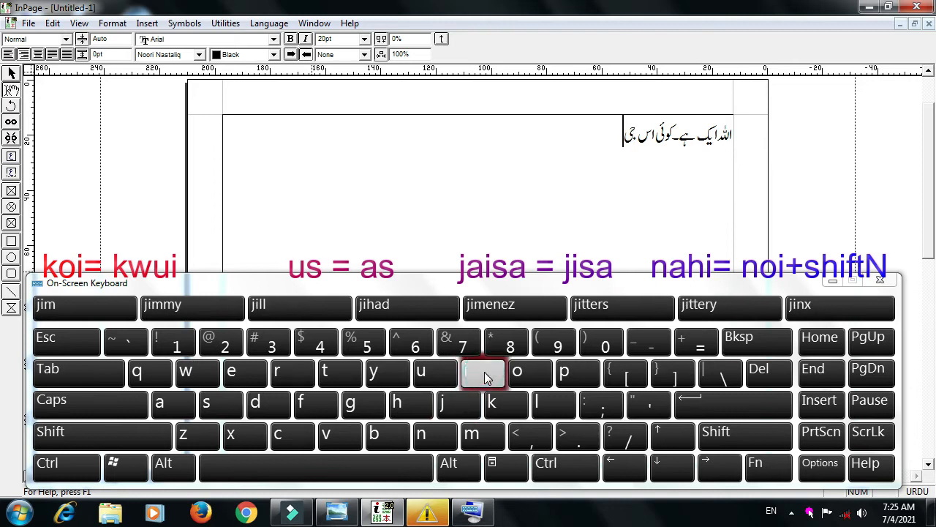
{"action": "left_click", "coordinate": [217, 411]}
{"action": "left_click", "coordinate": [176, 404]}
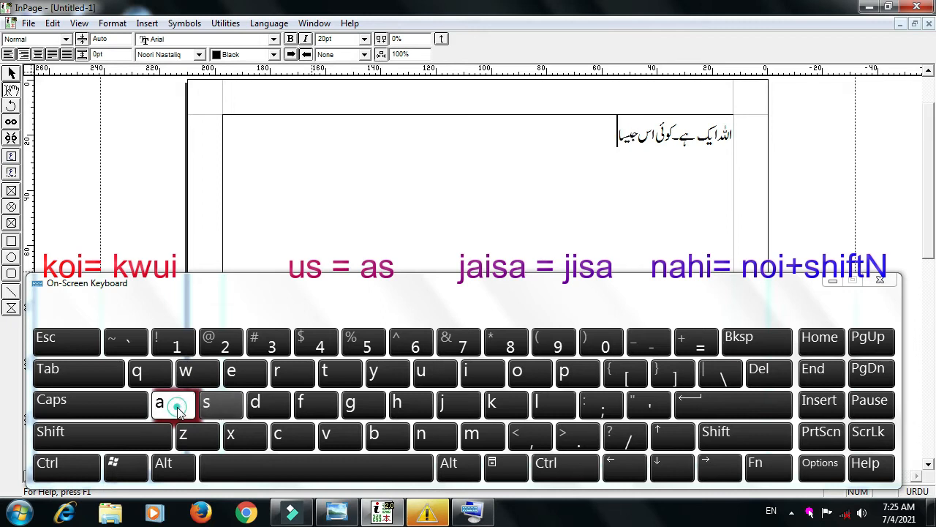
{"action": "left_click", "coordinate": [348, 465]}
{"action": "left_click", "coordinate": [436, 435]}
{"action": "left_click", "coordinate": [440, 435]}
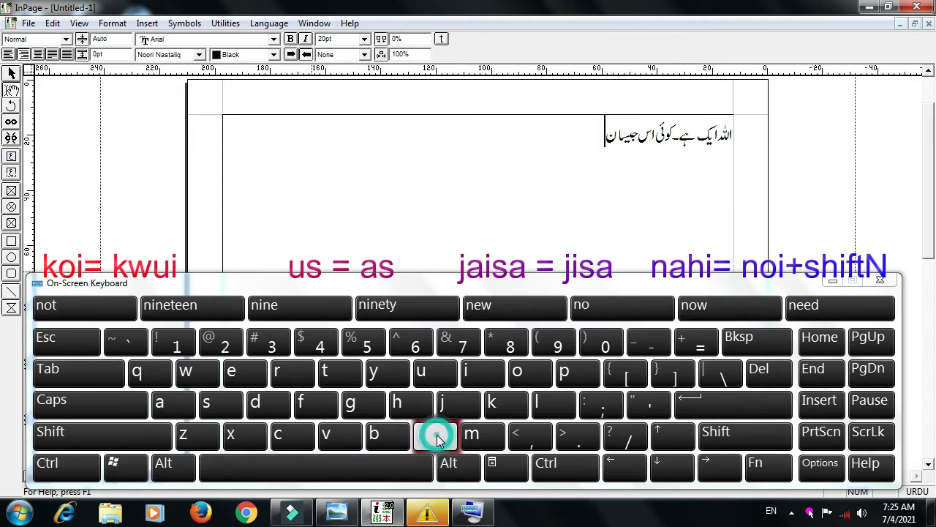
{"action": "left_click", "coordinate": [525, 371]}
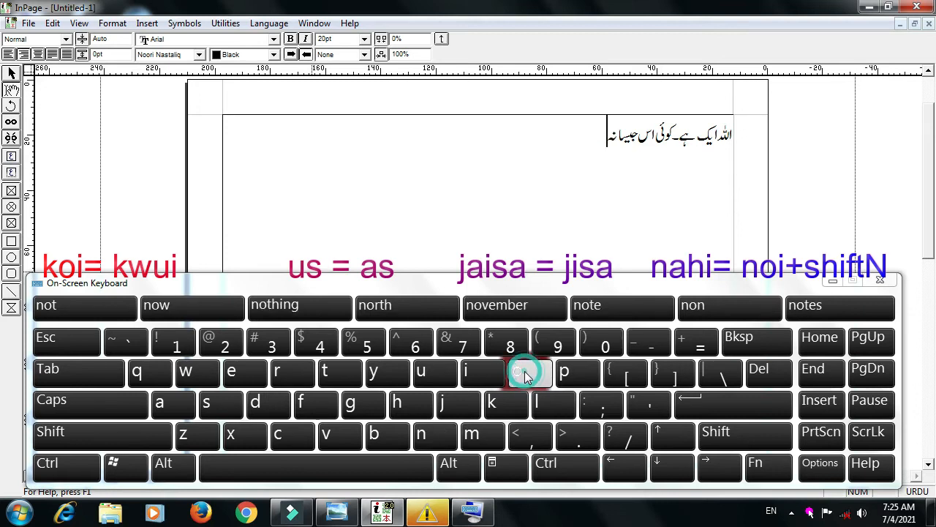
{"action": "left_click", "coordinate": [478, 374]}
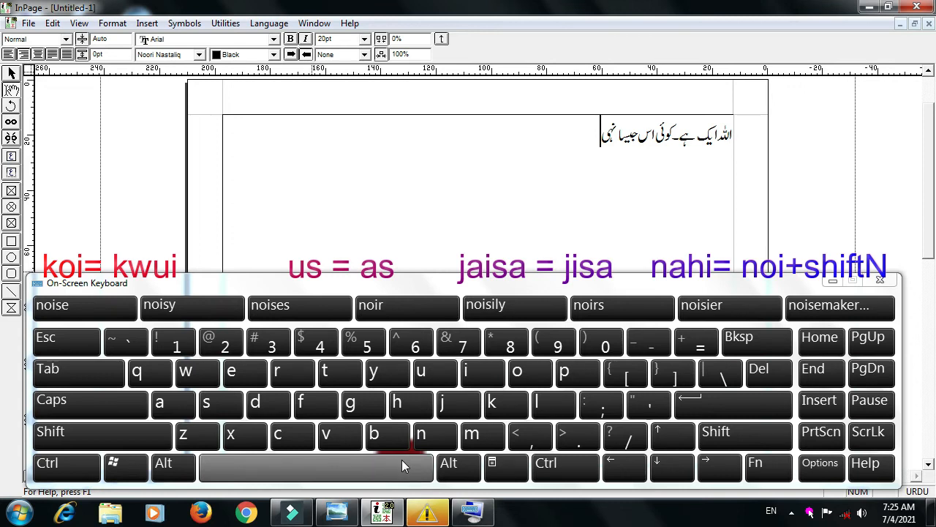
{"action": "left_click", "coordinate": [425, 438], "text": "shift"}
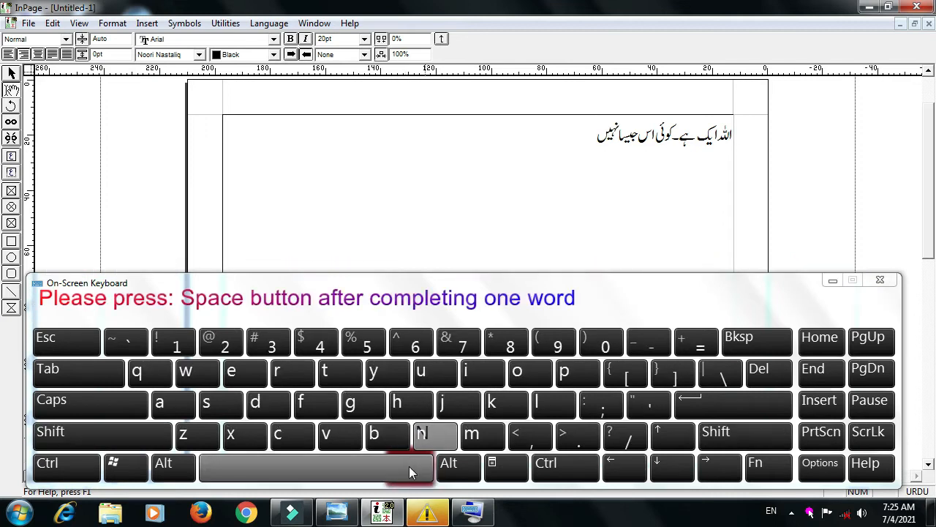
{"action": "left_click", "coordinate": [404, 466]}
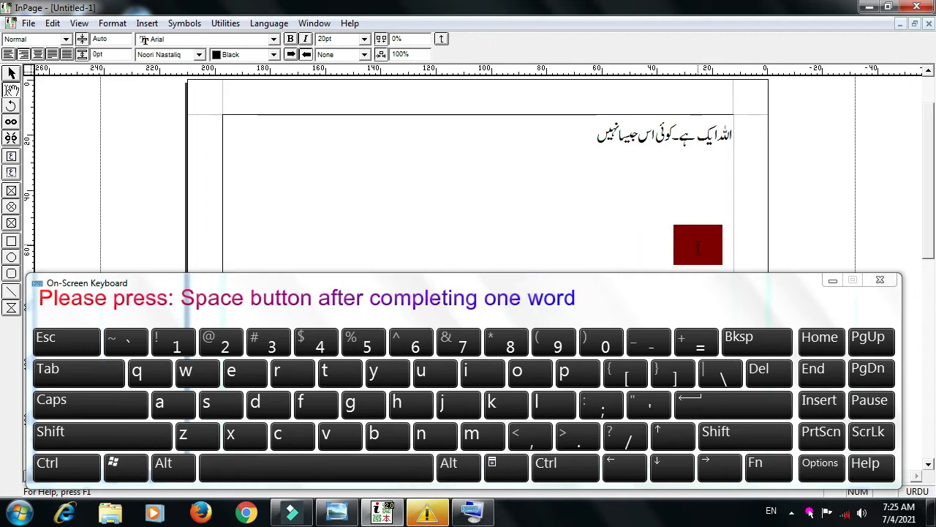
- Enclose the whole Urdu text in double quotation marks, adding an opening pair before "اللہ" and a closing pair after "نہیں"
{"action": "key", "text": "ctrl+Right"}
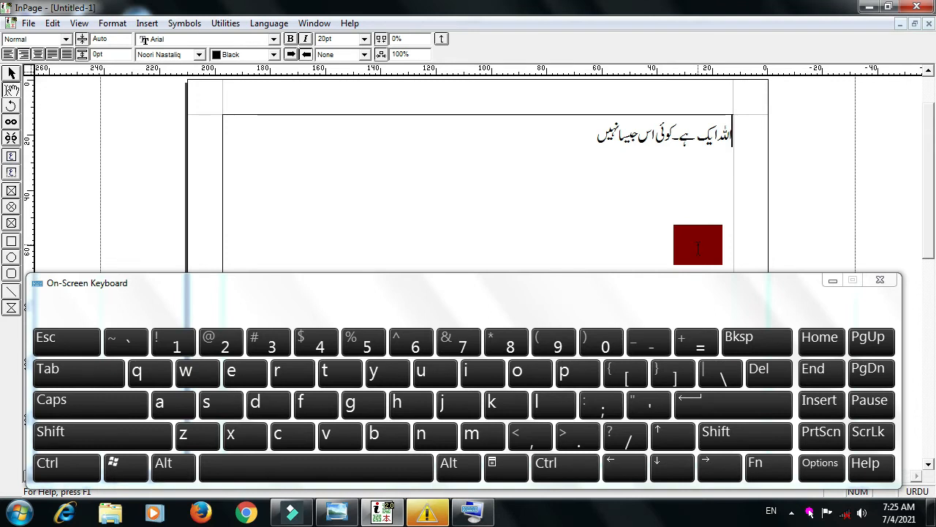
{"action": "key", "text": "shift"}
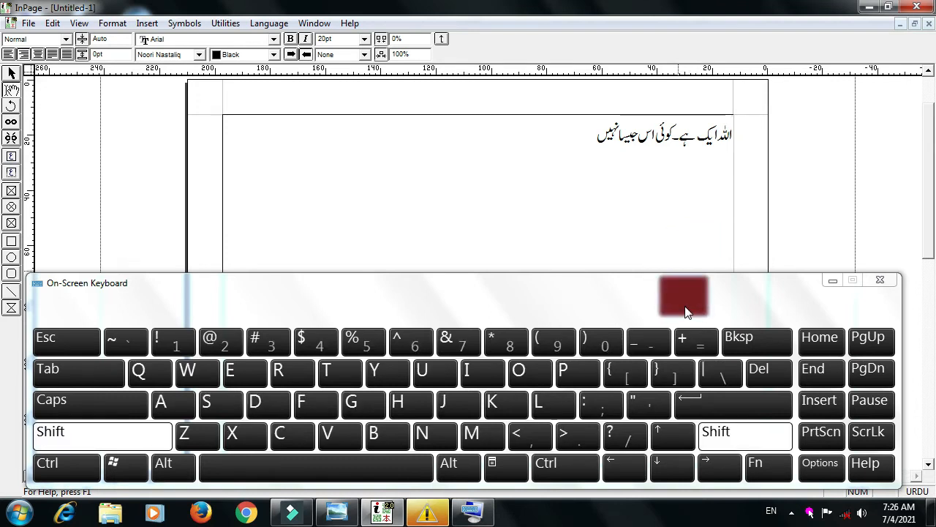
{"action": "left_click", "coordinate": [668, 374]}
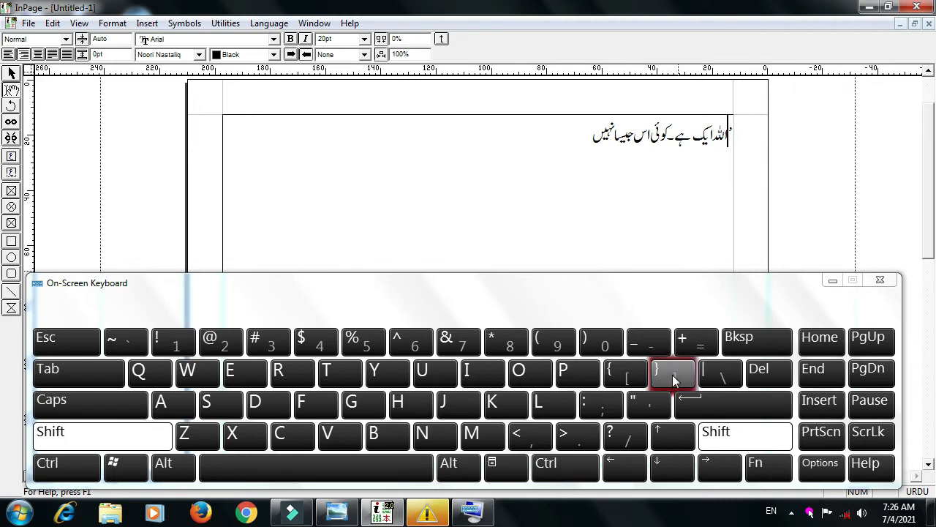
{"action": "left_click", "coordinate": [674, 376]}
{"action": "left_click_drag", "start_coordinate": [603, 184], "coordinate": [641, 387]}
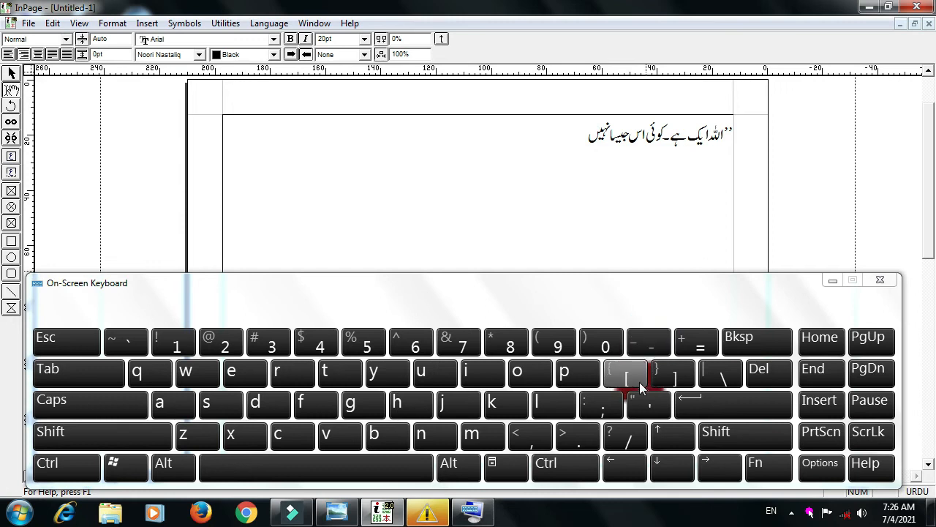
{"action": "key", "text": "shift"}
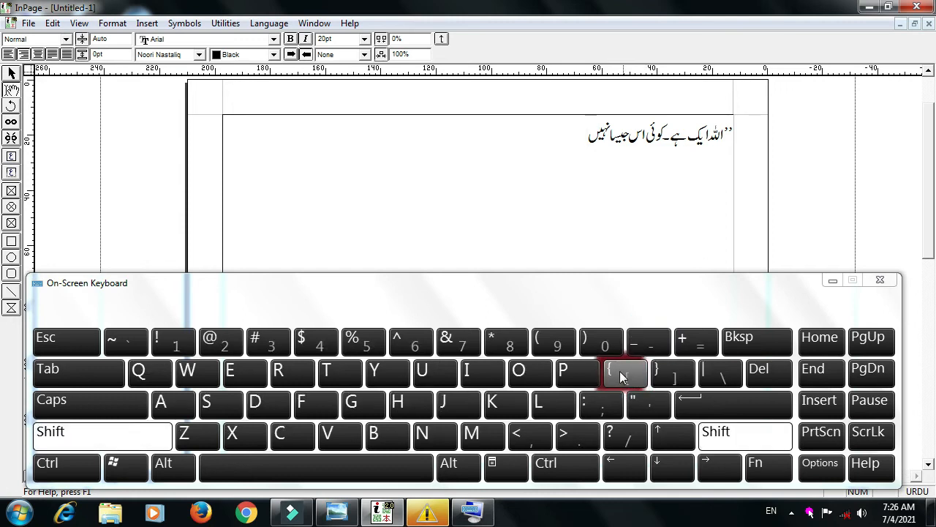
{"action": "left_click", "coordinate": [620, 376]}
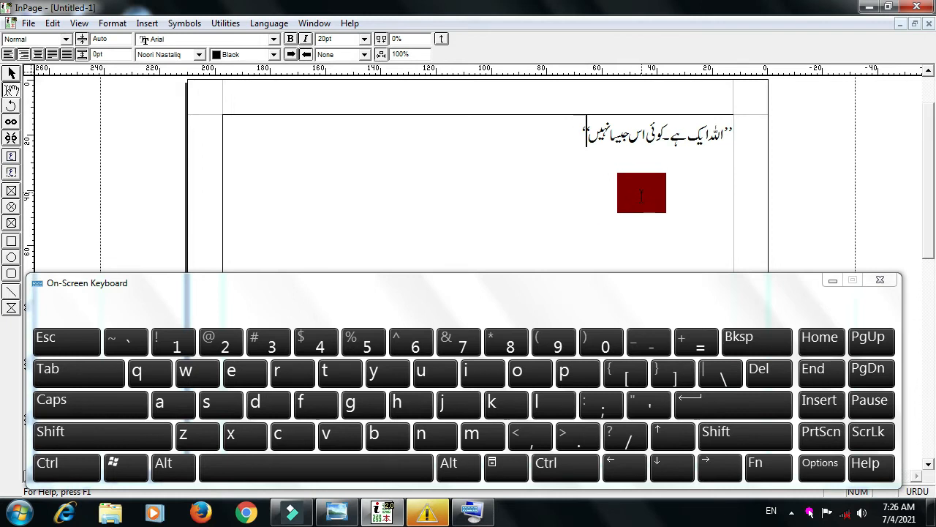
- Place the text cursor between "ہے۔" and "کوئی" and insert the words "پاک اور" with a space after each
{"action": "key", "text": "ctrl+Right"}
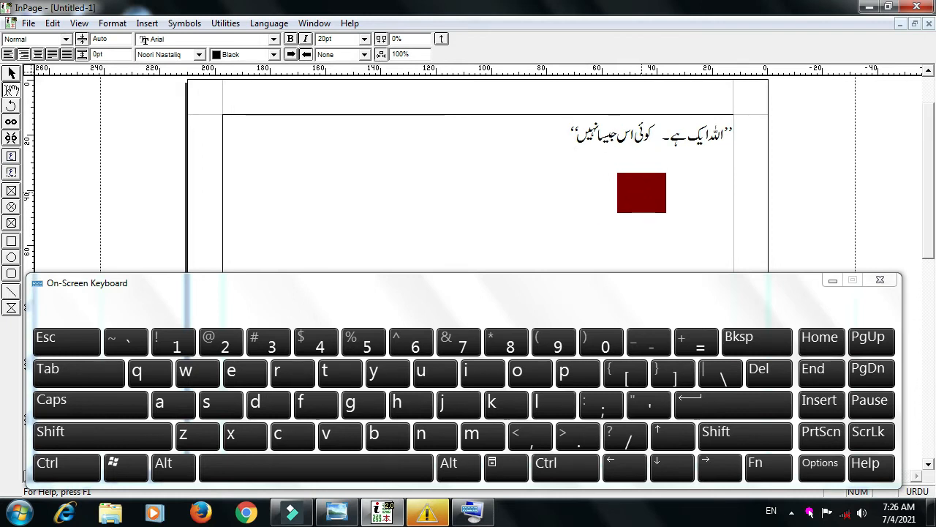
{"action": "key", "text": "Right"}
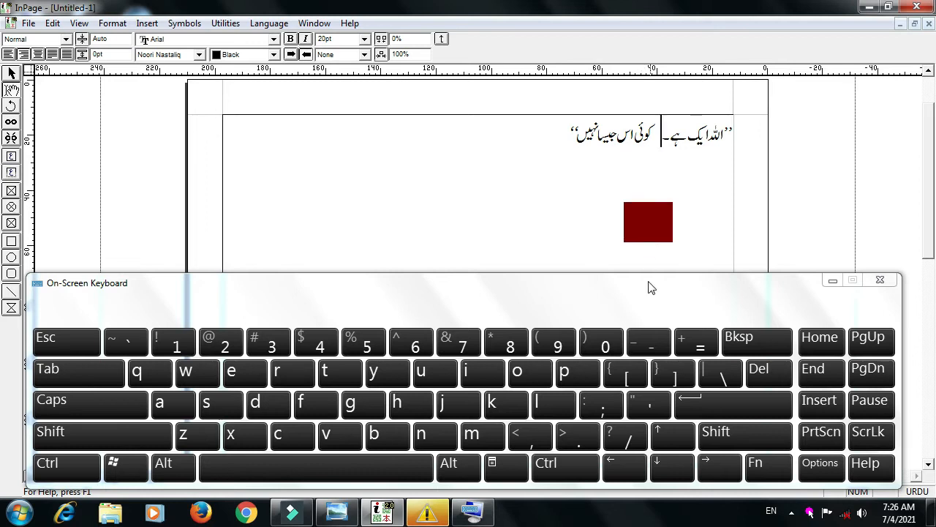
{"action": "left_click", "coordinate": [578, 376]}
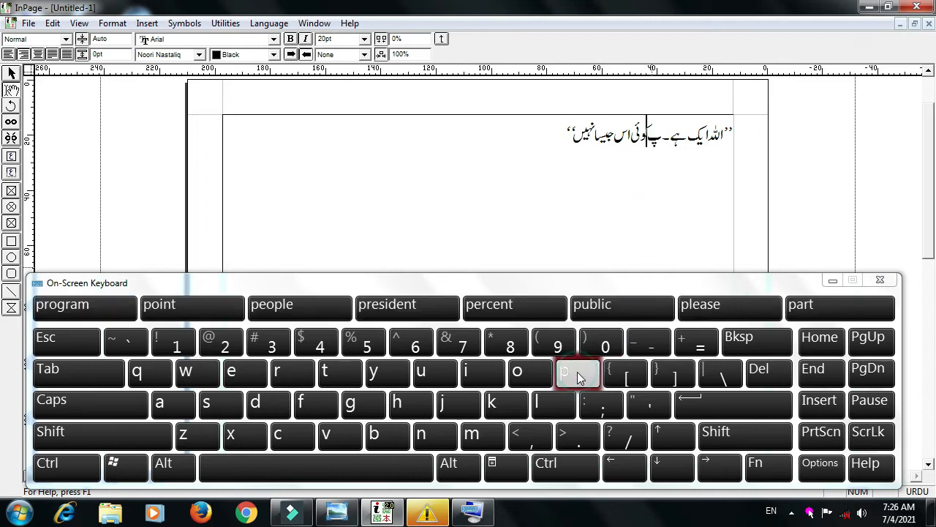
{"action": "left_click", "coordinate": [174, 406]}
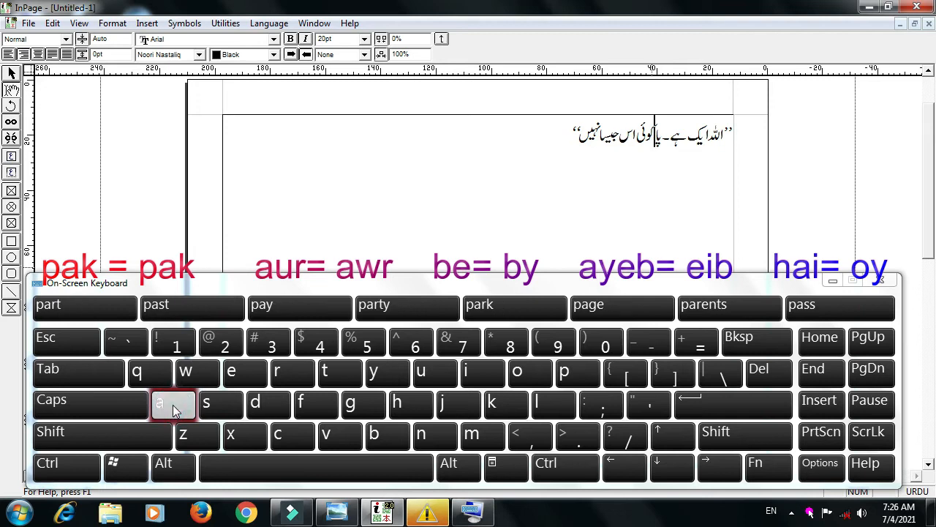
{"action": "left_click", "coordinate": [497, 410]}
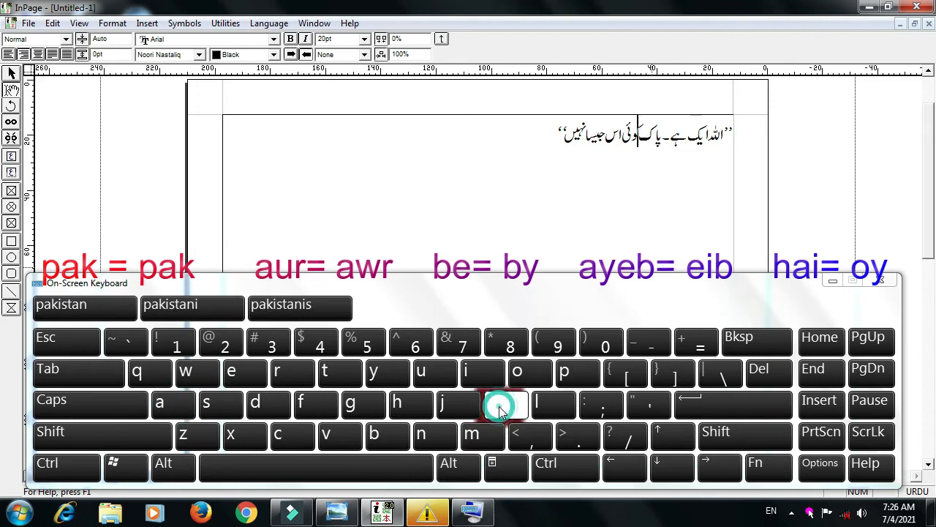
{"action": "left_click", "coordinate": [401, 470]}
{"action": "left_click", "coordinate": [166, 405]}
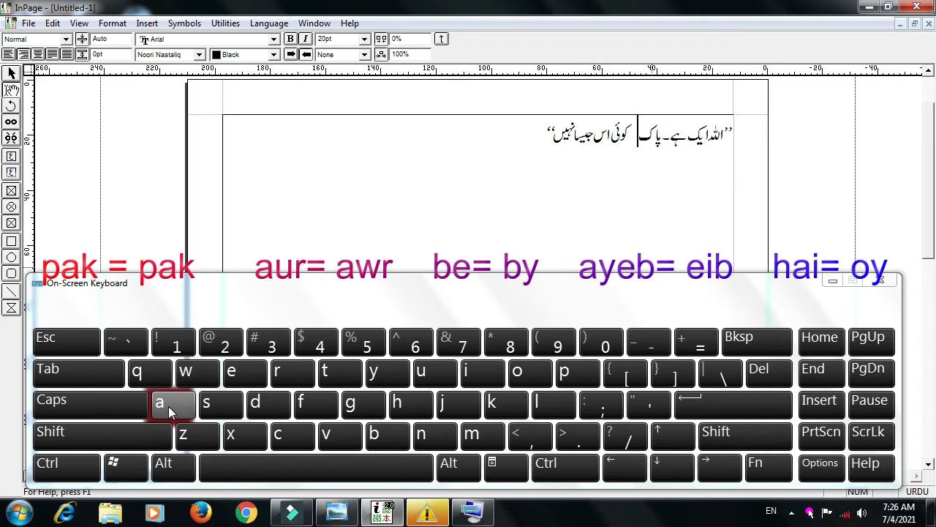
{"action": "left_click", "coordinate": [195, 372]}
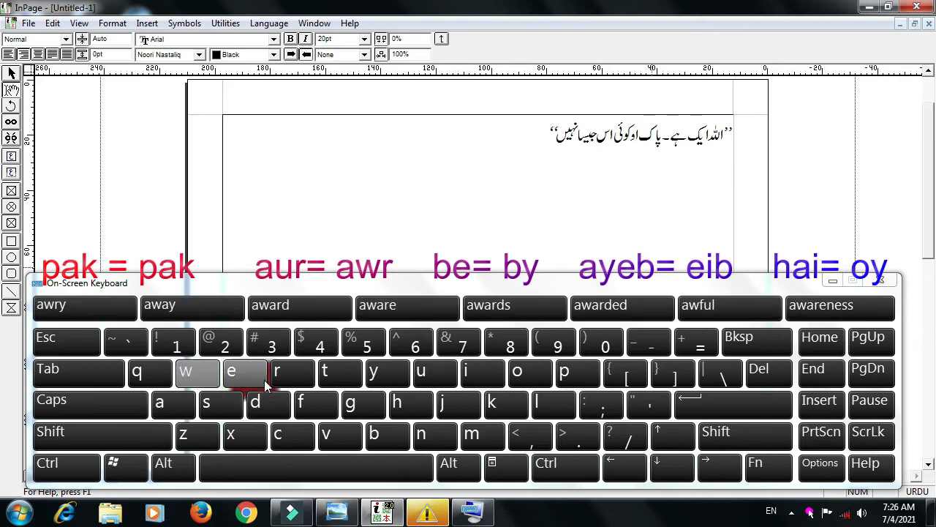
{"action": "left_click", "coordinate": [289, 374]}
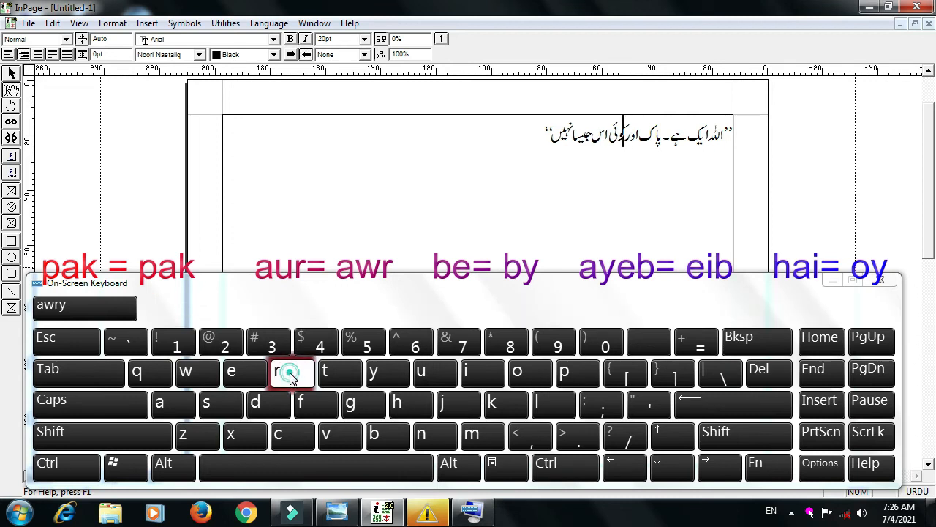
{"action": "left_click", "coordinate": [386, 466]}
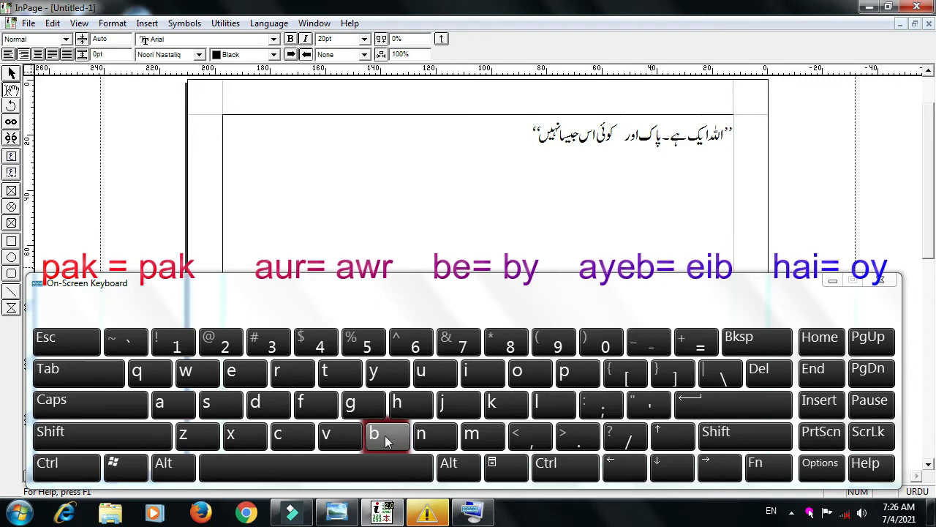
- Insert the words "بے عیب" after "اور", separated by a space
{"action": "left_click", "coordinate": [386, 438]}
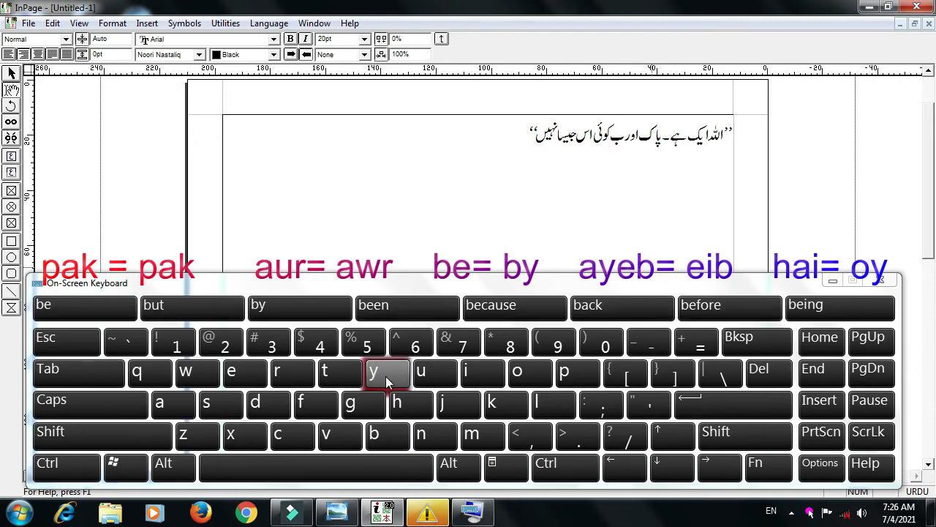
{"action": "left_click", "coordinate": [386, 376]}
{"action": "left_click", "coordinate": [395, 468]}
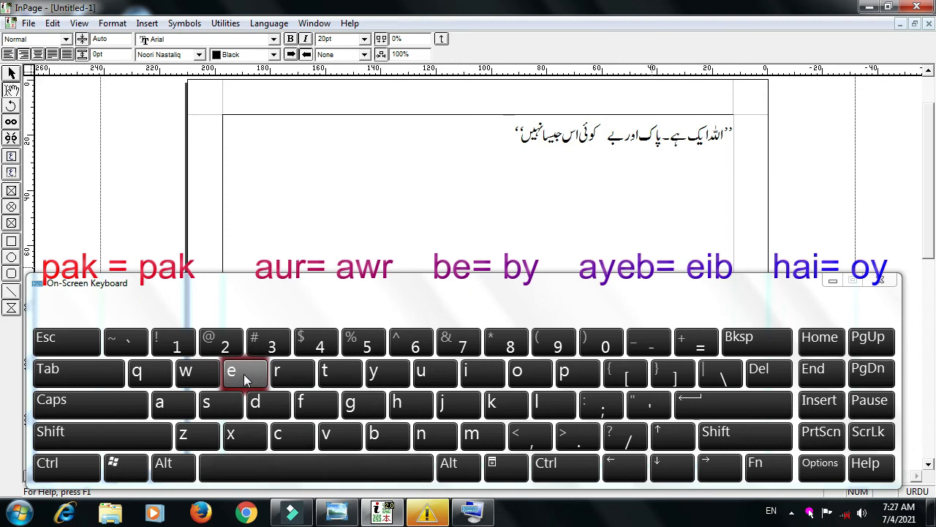
{"action": "left_click", "coordinate": [245, 379]}
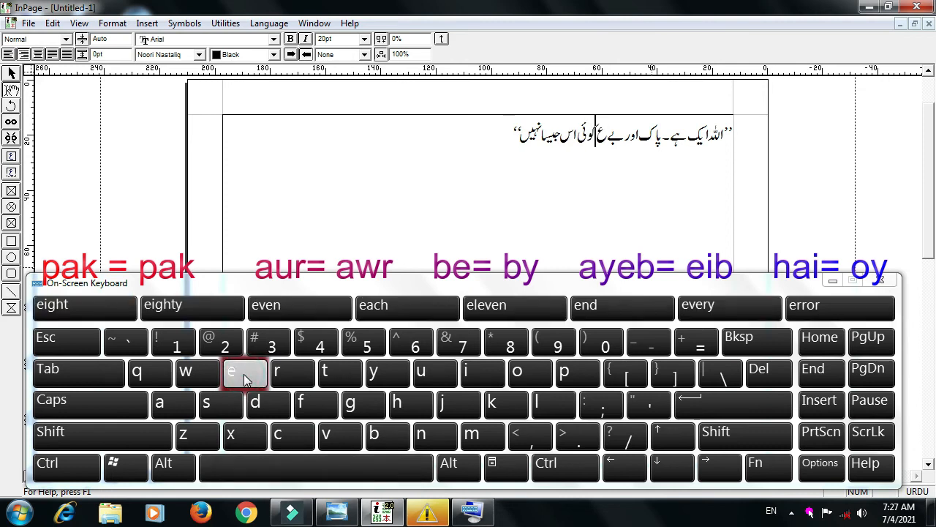
{"action": "left_click", "coordinate": [479, 377]}
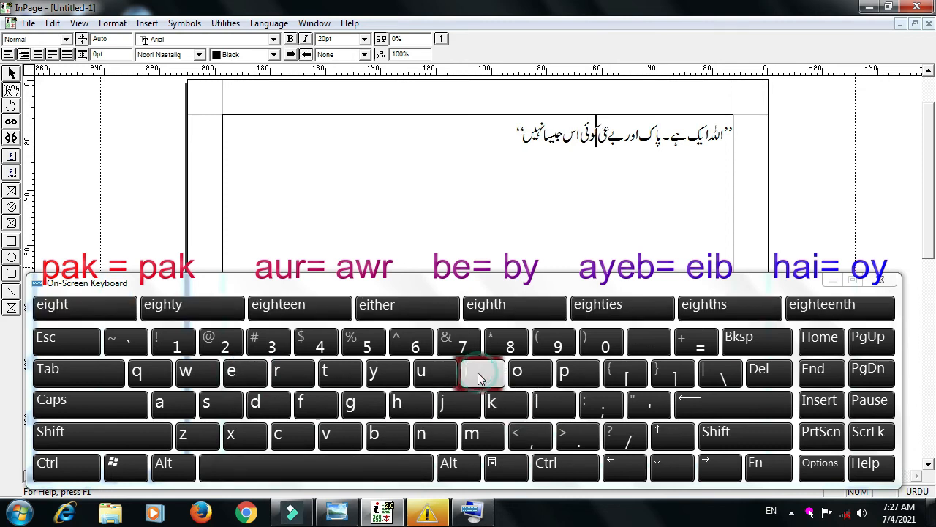
{"action": "left_click", "coordinate": [383, 434]}
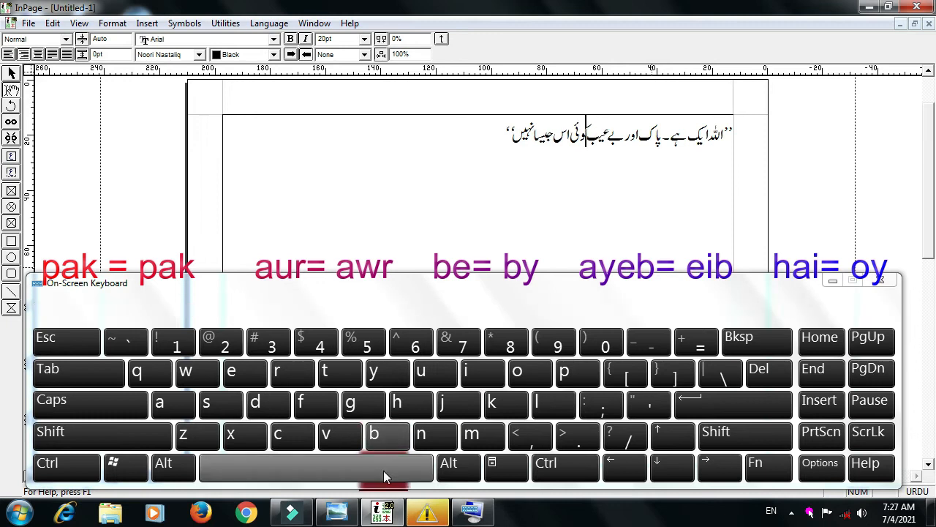
- Insert a space and the word "ہے" after "بے عیب" in the quoted text
{"action": "left_click", "coordinate": [383, 470]}
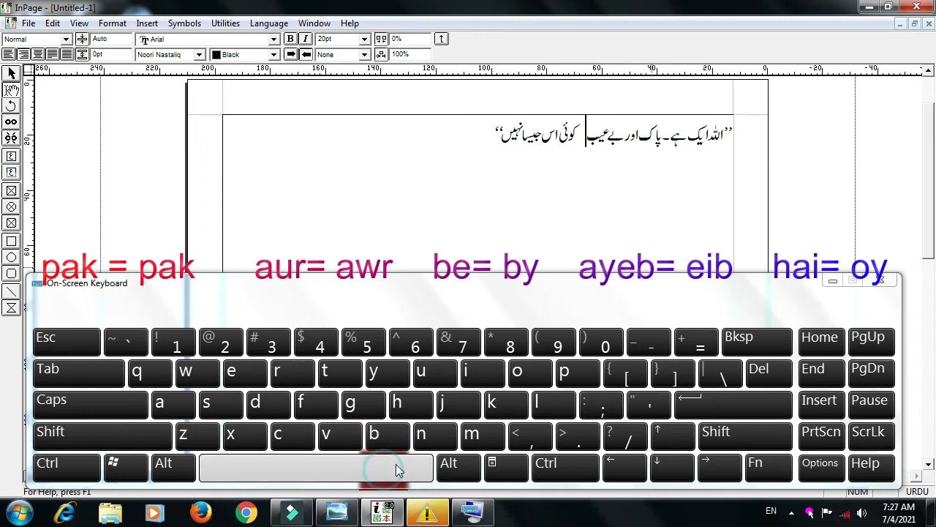
{"action": "left_click", "coordinate": [524, 380]}
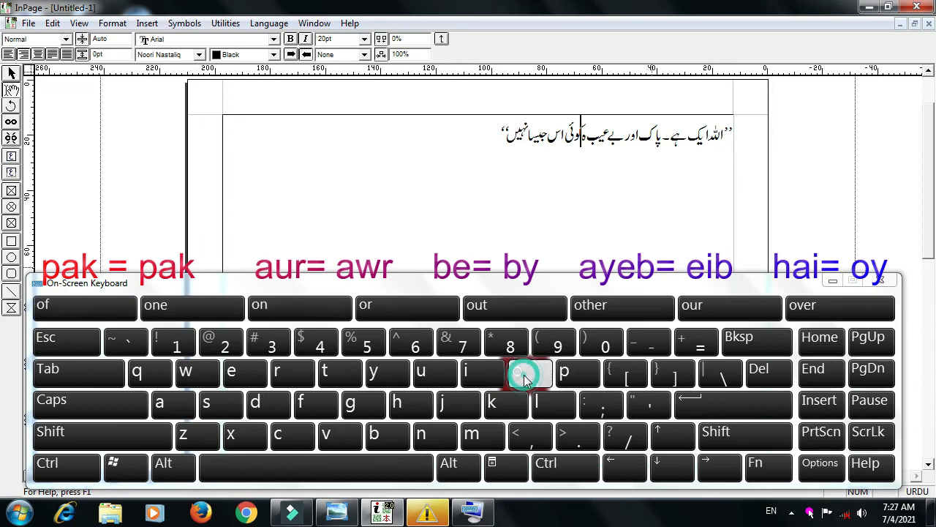
{"action": "left_click", "coordinate": [387, 374]}
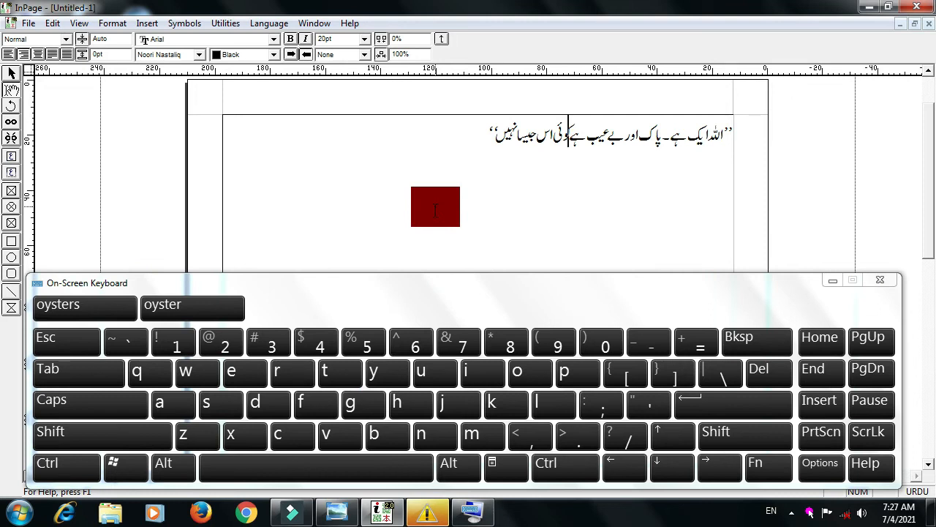
- Select the inserted words "پاک اور بے عیب ہے" before "کوئی" and delete them together with the extra space
{"action": "key", "text": "shift"}
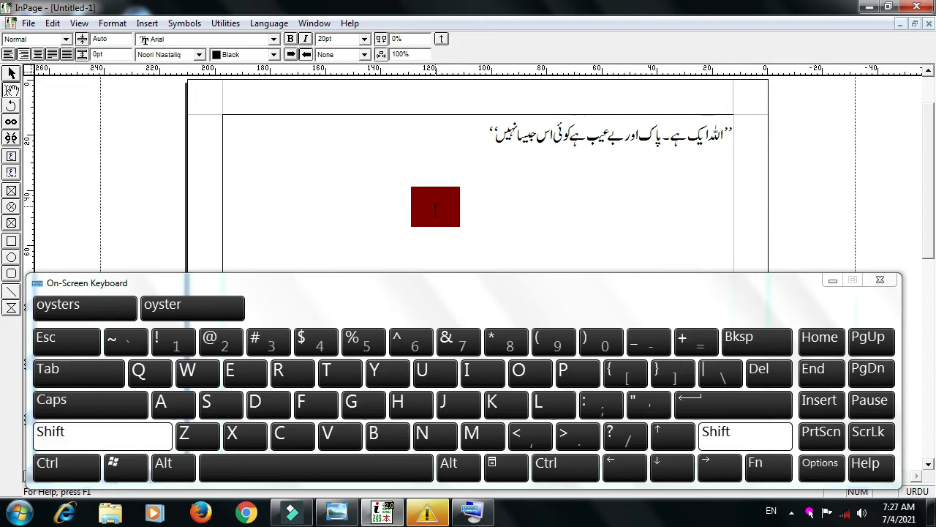
{"action": "key", "text": "shift+Right"}
{"action": "key", "text": "shift+Right"}
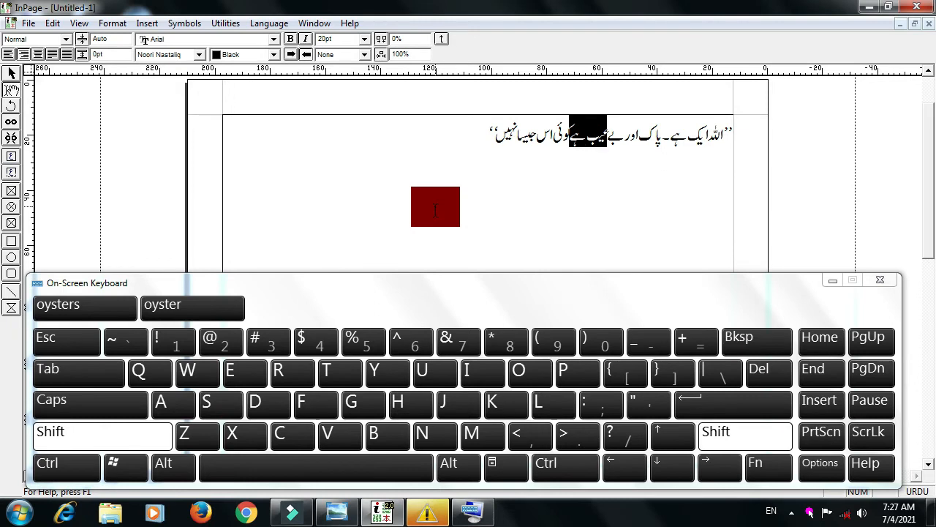
{"action": "key", "text": "shift+Right"}
{"action": "key", "text": "shift+Right"}
{"action": "key", "text": "shift+Right"}
{"action": "key", "text": "shift+Right"}
{"action": "key", "text": "shift+Right"}
{"action": "key", "text": "shift+Right"}
{"action": "key", "text": "shift+Right"}
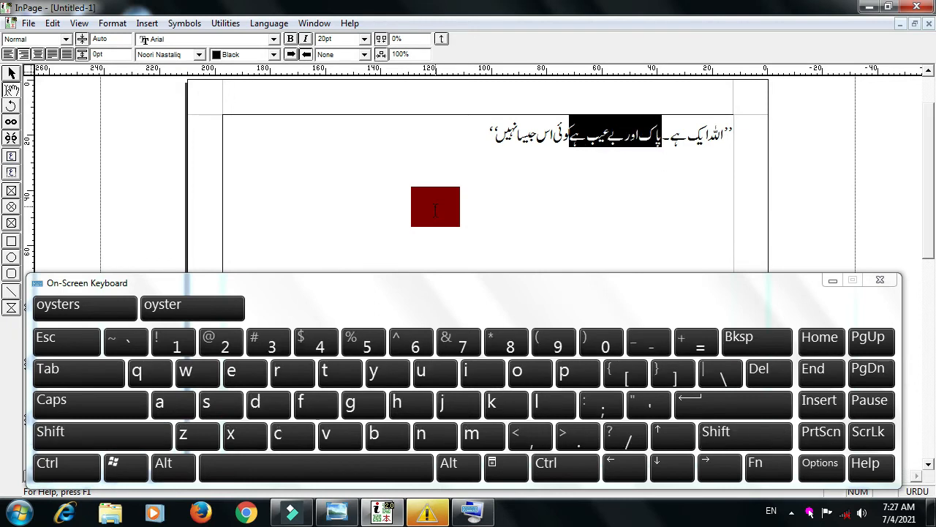
{"action": "key", "text": "Delete"}
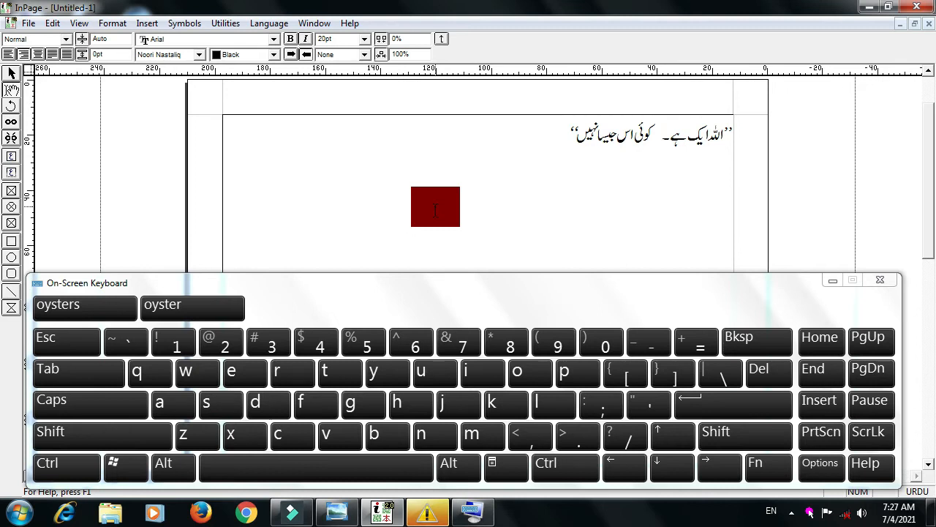
{"action": "key", "text": "Delete"}
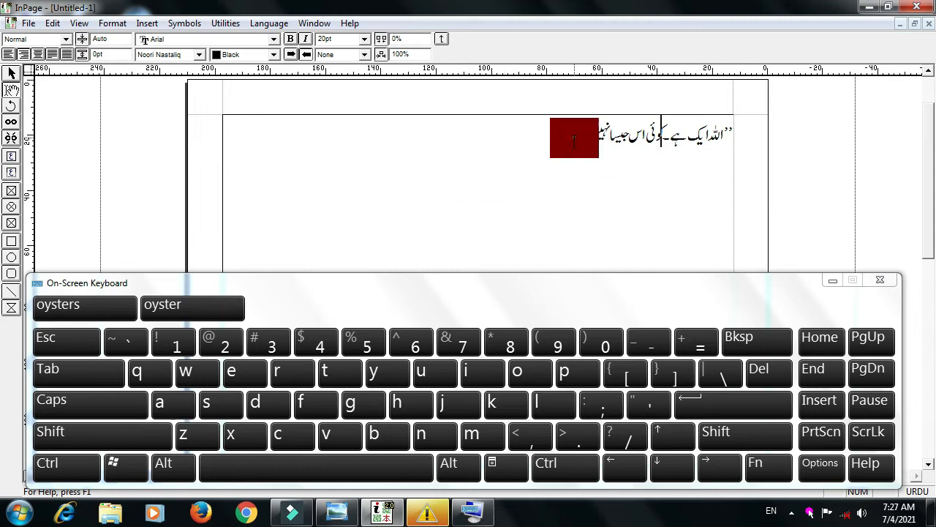
- Start a new line below the quoted text and enter the day "۱۵", its digits ordered 5, 1, followed by the Urdu date slash
{"action": "left_click", "coordinate": [579, 136]}
{"action": "key", "text": "Return"}
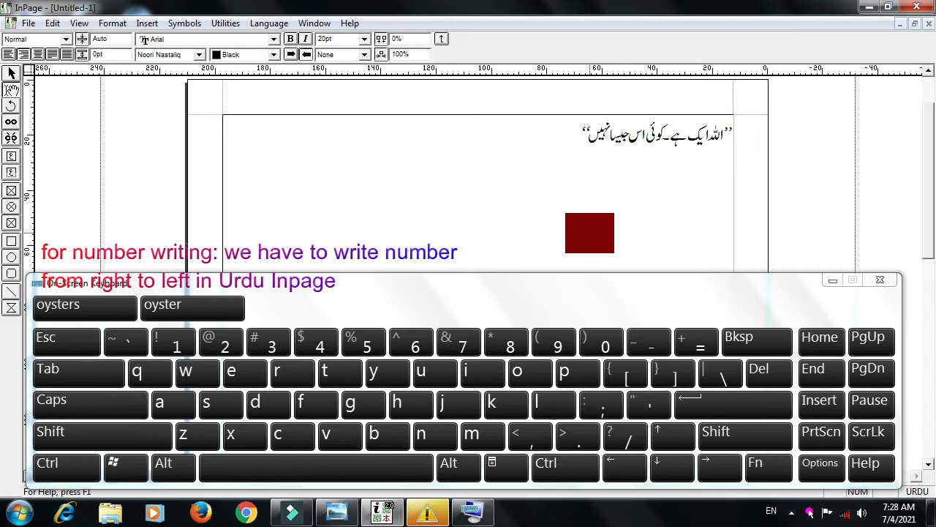
{"action": "type", "text": "5"}
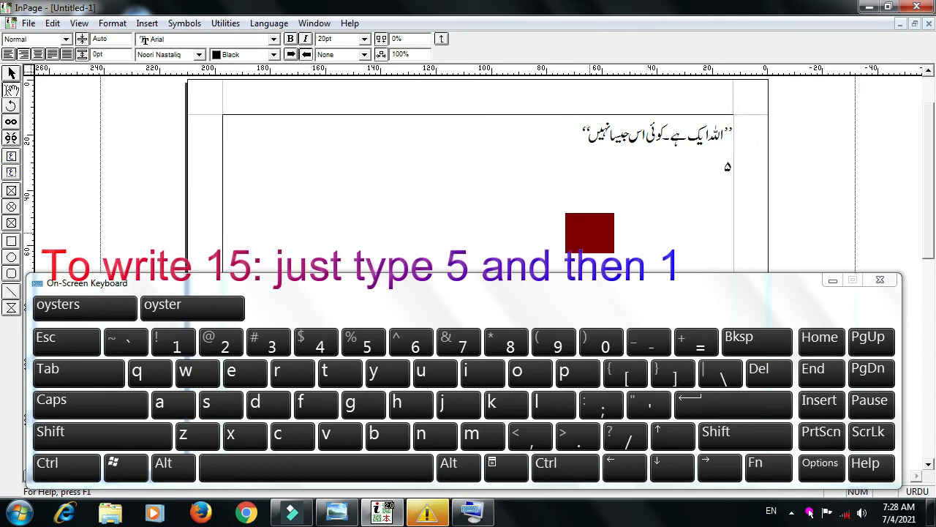
{"action": "type", "text": "1"}
{"action": "key", "text": "shift"}
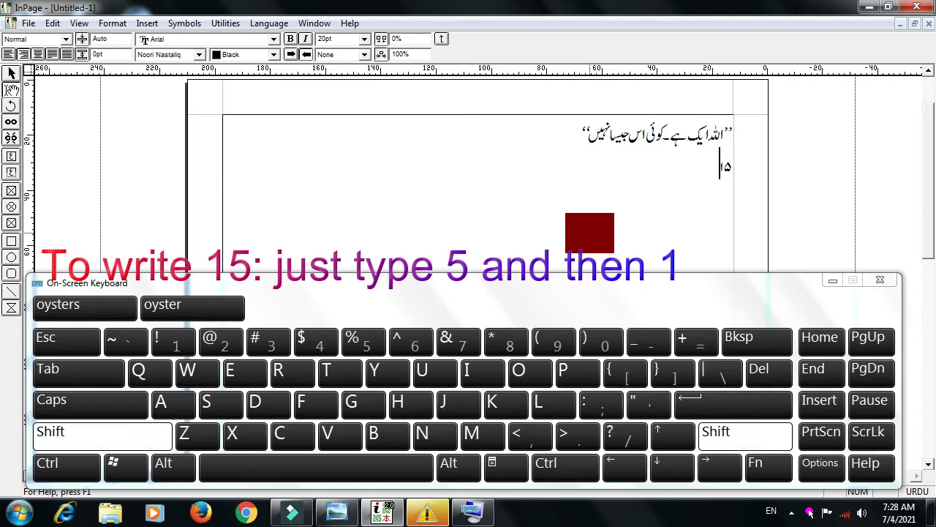
{"action": "left_click", "coordinate": [271, 348]}
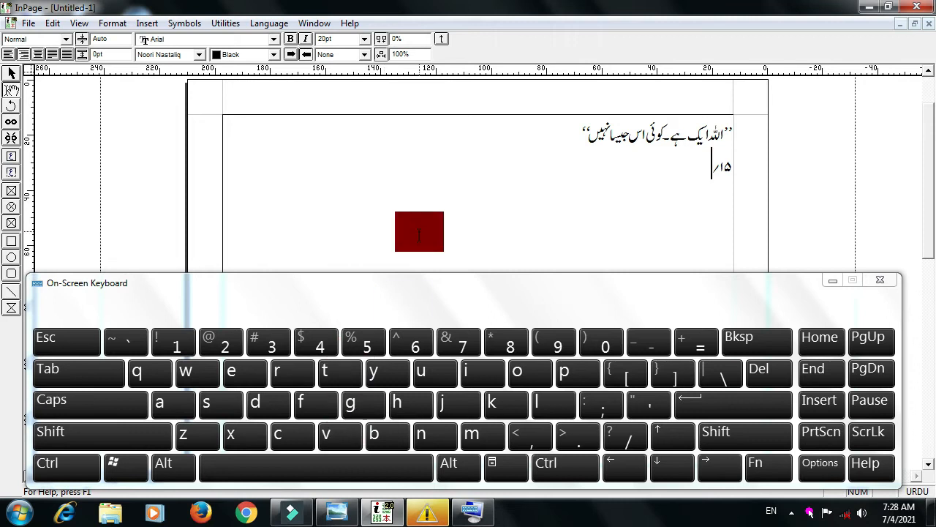
- Add the month name "اگست" after the date slash, followed by a space
{"action": "left_click", "coordinate": [168, 402]}
{"action": "left_click", "coordinate": [352, 408]}
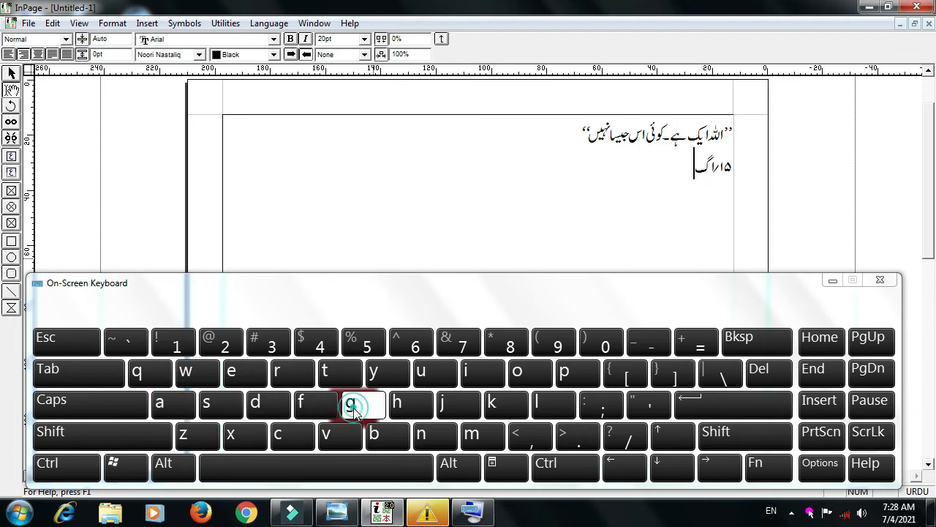
{"action": "left_click", "coordinate": [216, 403]}
{"action": "left_click", "coordinate": [344, 376]}
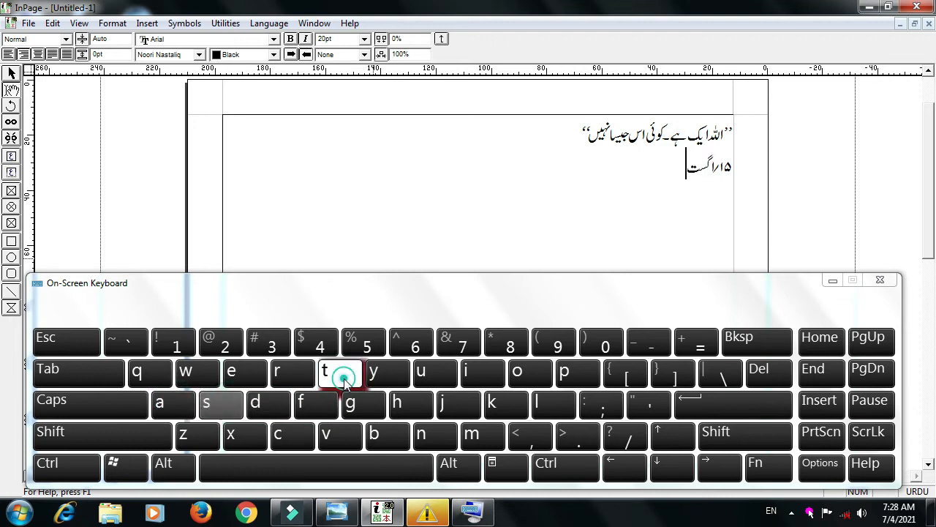
{"action": "left_click", "coordinate": [385, 471]}
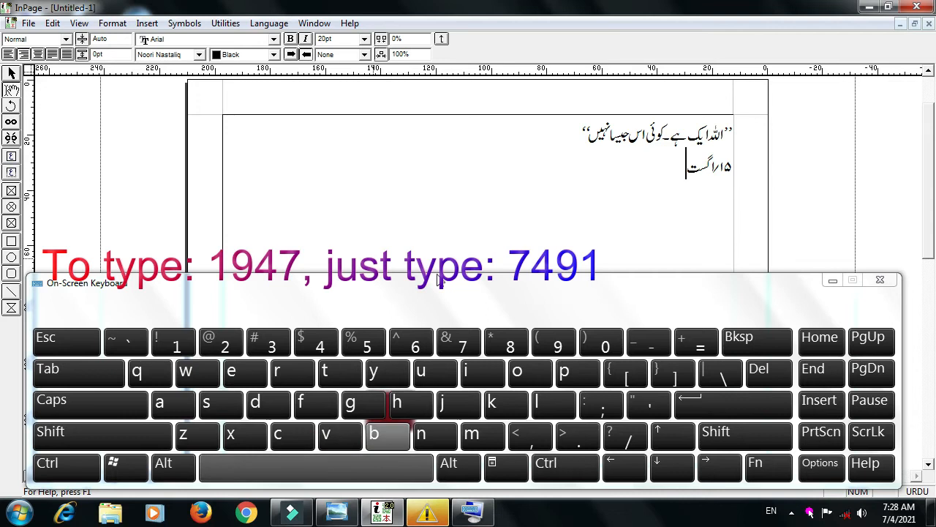
- Add the year "۱۹۴۷" with digits ordered 7, 4, 9, 1, put the year sign beneath it, and append "ء" and a space
{"action": "left_click", "coordinate": [460, 342]}
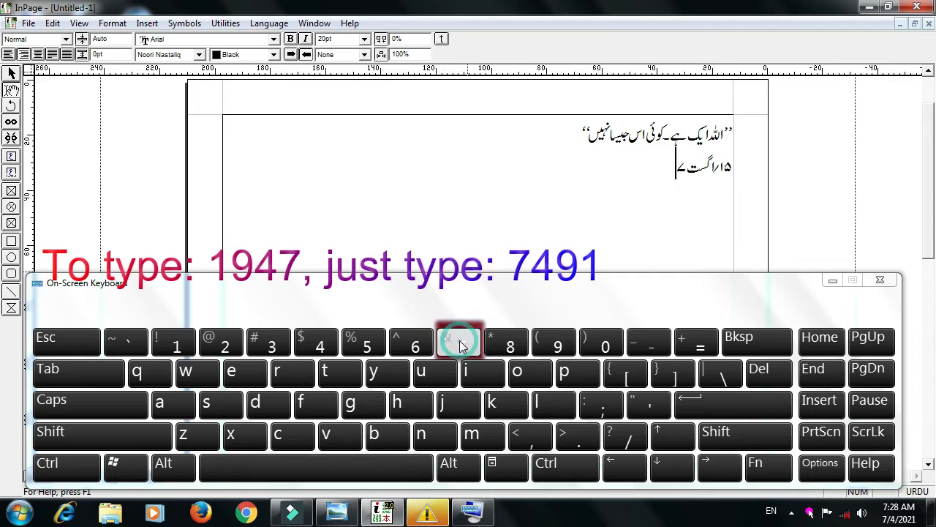
{"action": "left_click", "coordinate": [322, 343]}
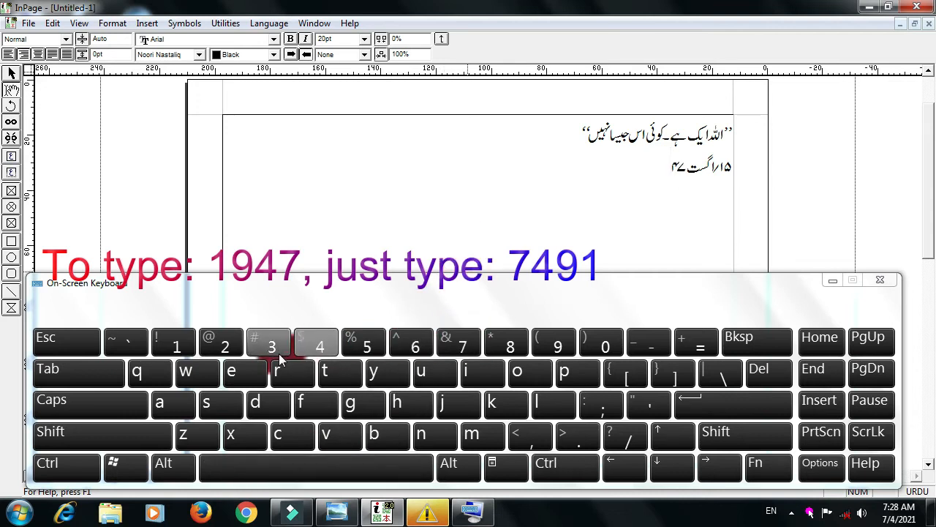
{"action": "left_click", "coordinate": [557, 343]}
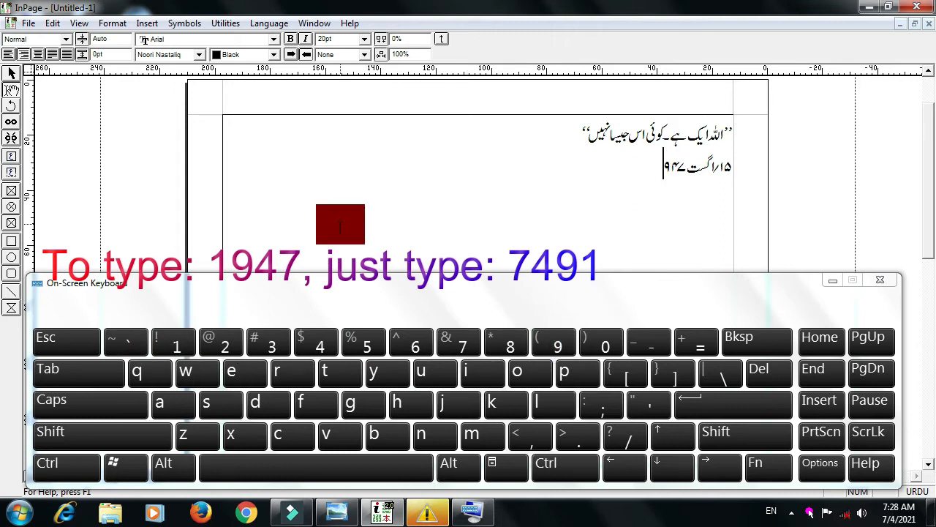
{"action": "left_click", "coordinate": [170, 338]}
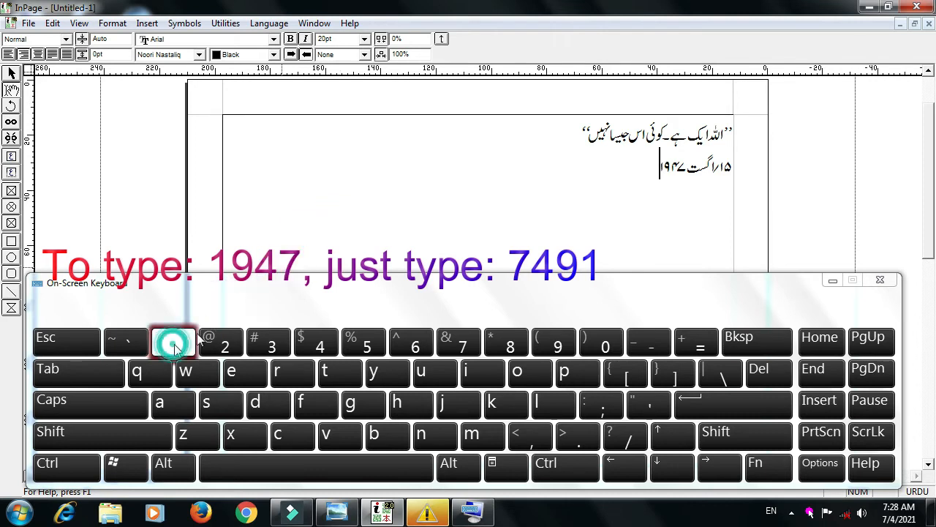
{"action": "left_click", "coordinate": [378, 375], "text": "shift"}
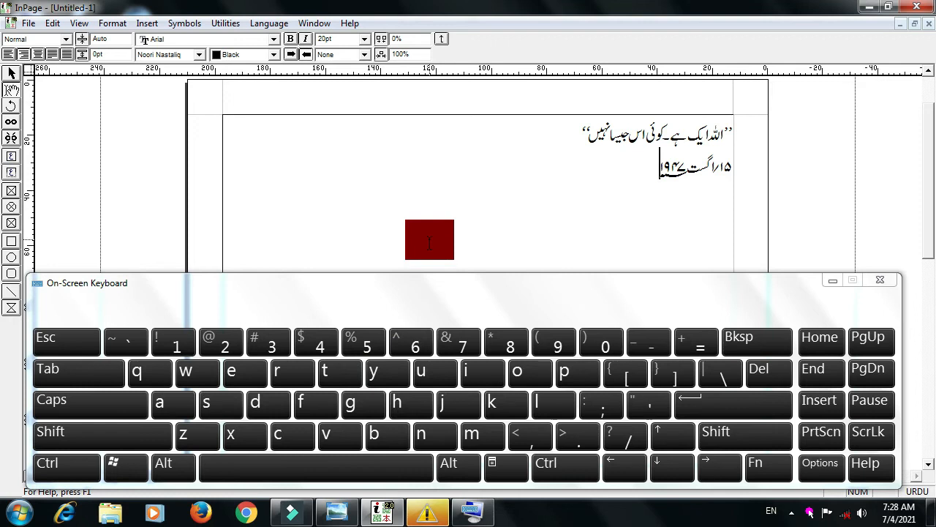
{"action": "left_click", "coordinate": [423, 371]}
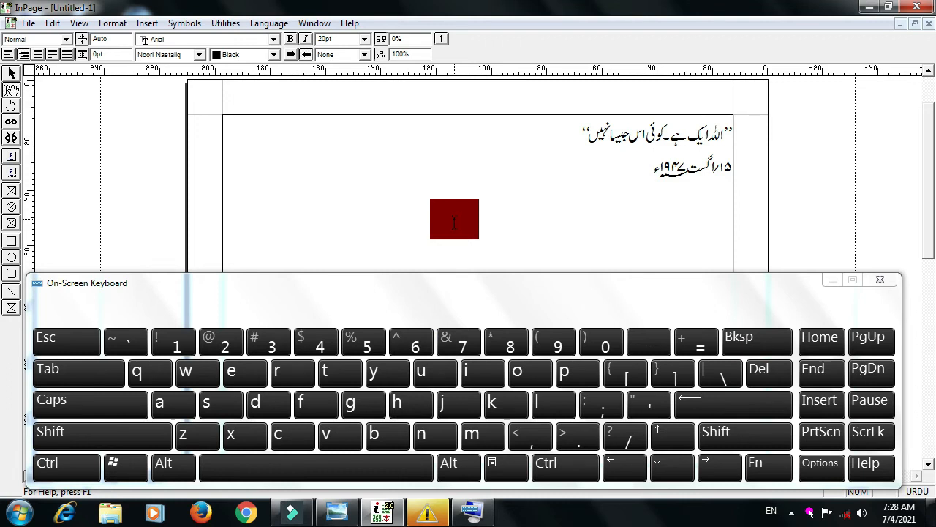
{"action": "left_click", "coordinate": [359, 468]}
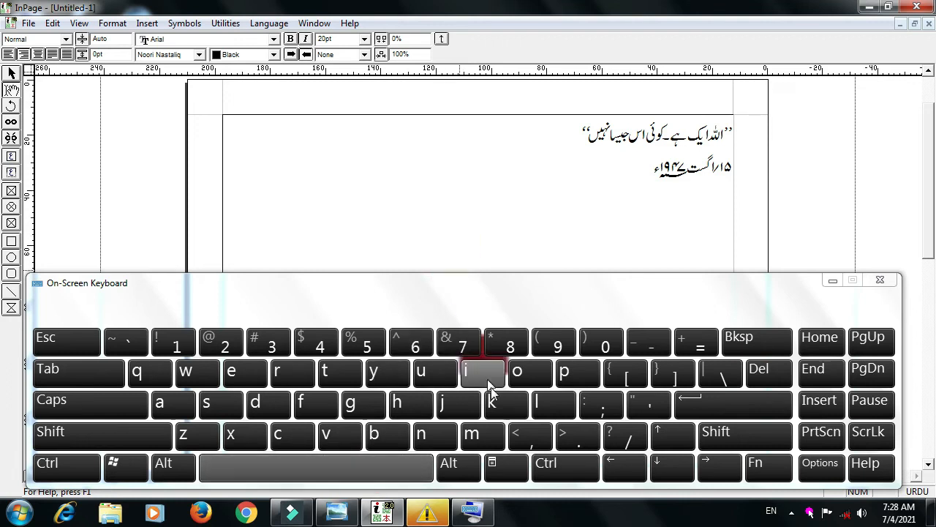
- Add the words "کو بھارت" after the year, with a space after each word
{"action": "left_click", "coordinate": [503, 403]}
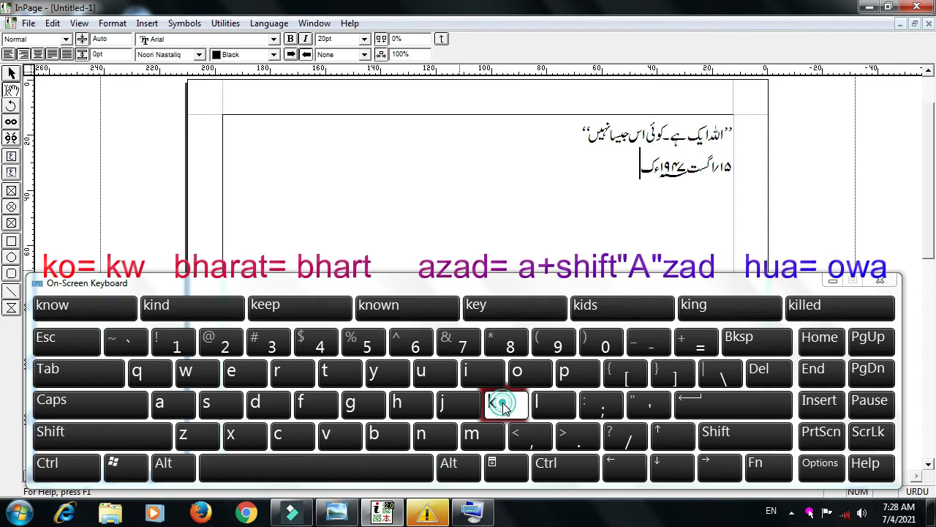
{"action": "left_click", "coordinate": [197, 373]}
{"action": "left_click", "coordinate": [325, 467]}
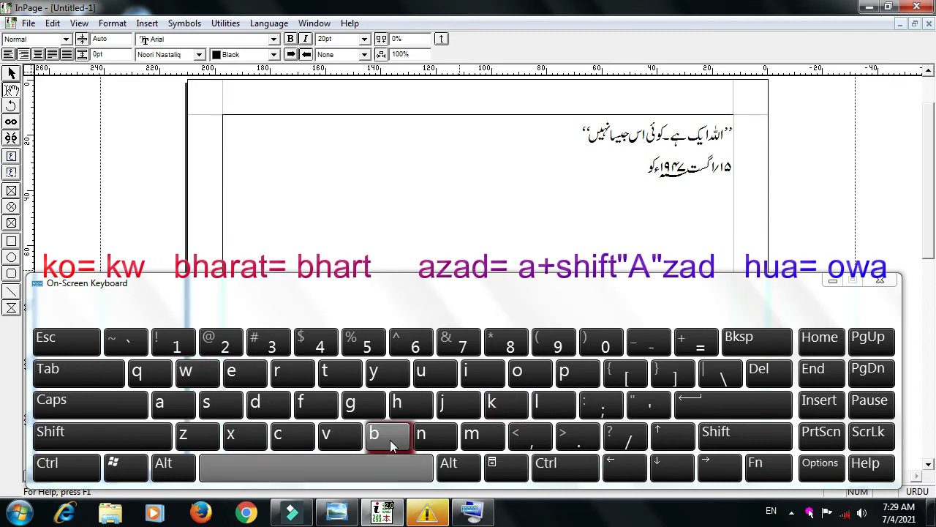
{"action": "left_click", "coordinate": [391, 438]}
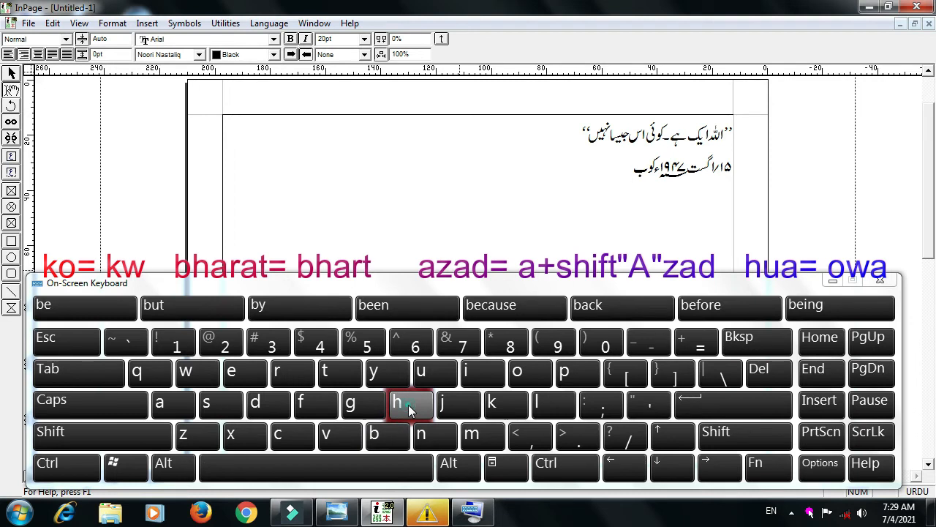
{"action": "left_click", "coordinate": [409, 408]}
{"action": "left_click", "coordinate": [175, 403]}
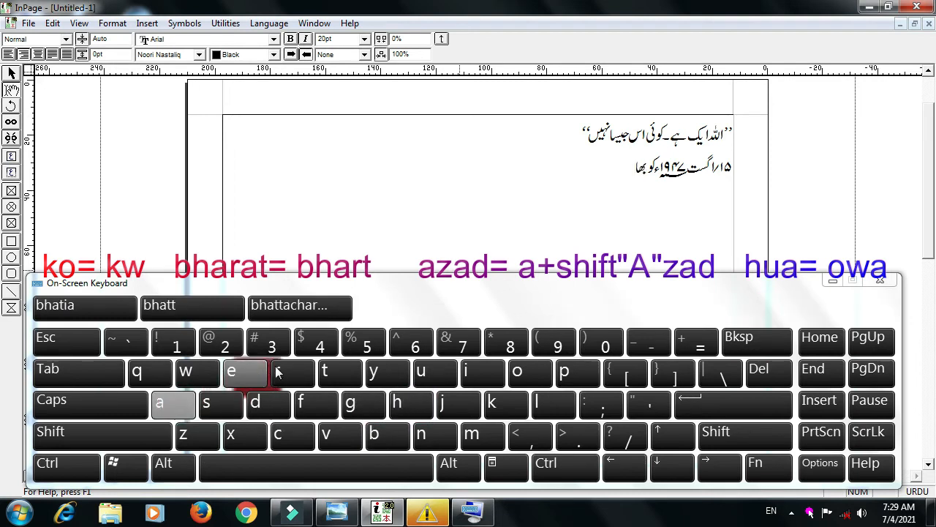
{"action": "left_click", "coordinate": [276, 373]}
{"action": "left_click", "coordinate": [319, 374]}
{"action": "left_click", "coordinate": [410, 465]}
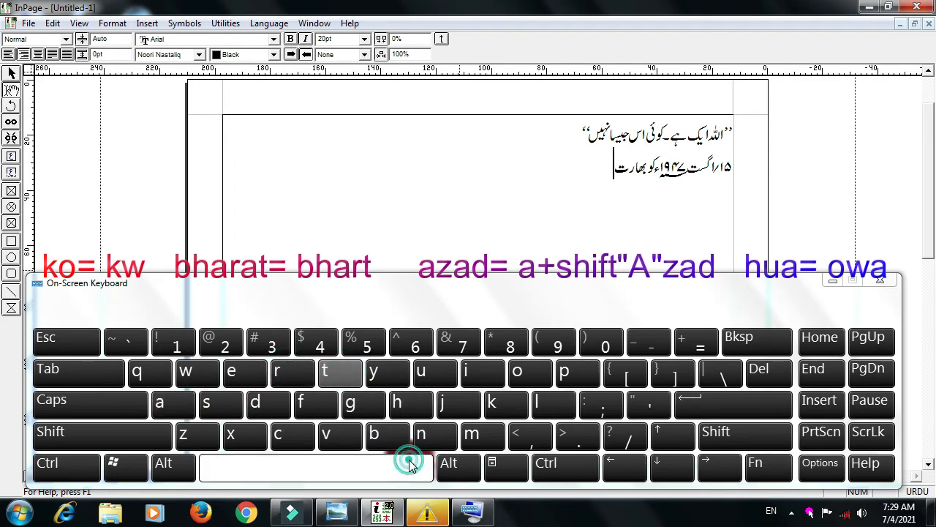
- Add the word "آزاد" after "بھارت", starting it with alif madda and ending with a space
{"action": "left_click", "coordinate": [170, 406]}
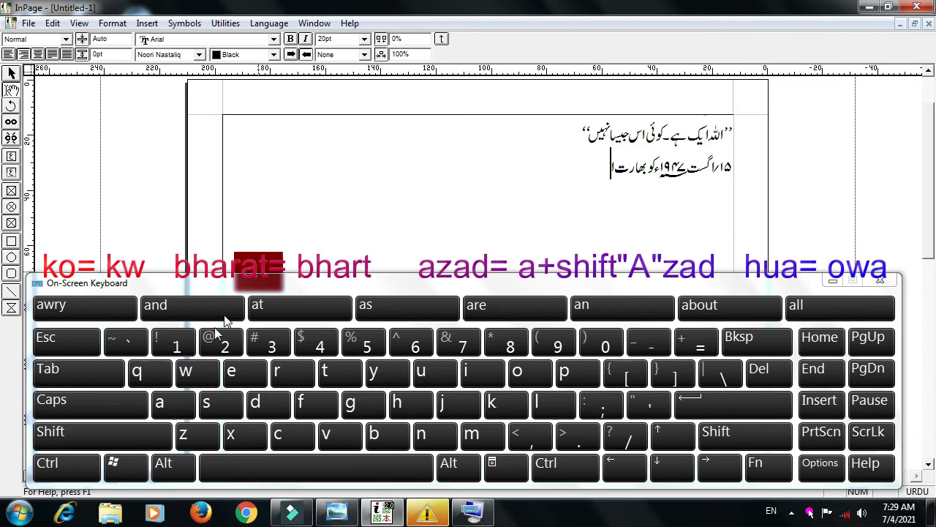
{"action": "left_click", "coordinate": [183, 407], "text": "shift"}
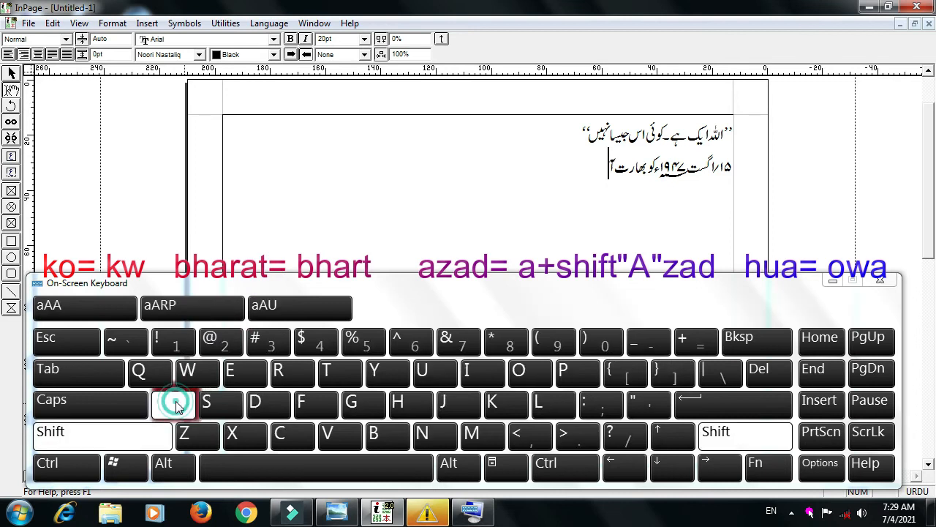
{"action": "left_click", "coordinate": [206, 436]}
{"action": "left_click", "coordinate": [179, 402]}
{"action": "left_click", "coordinate": [260, 407]}
{"action": "left_click", "coordinate": [366, 465]}
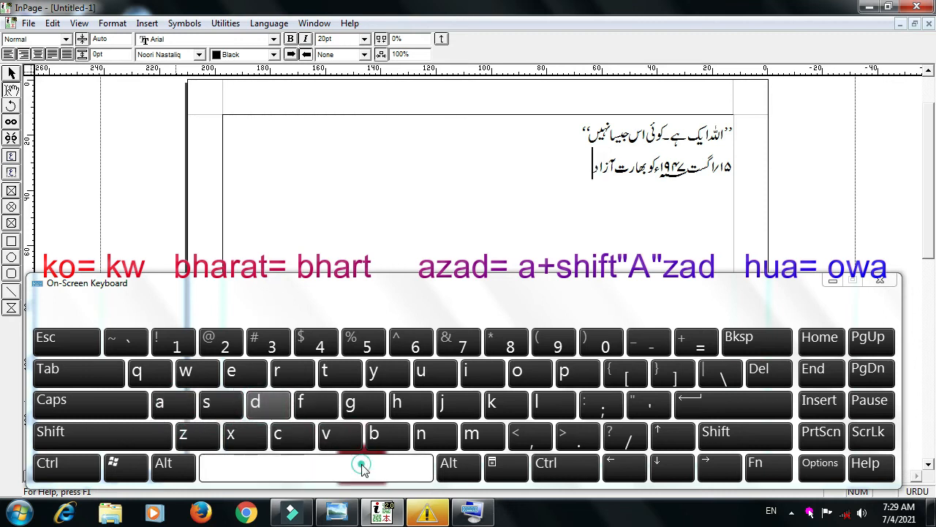
- Finish the date sentence with the word "ہوا" and an Urdu full stop
{"action": "left_click", "coordinate": [531, 373]}
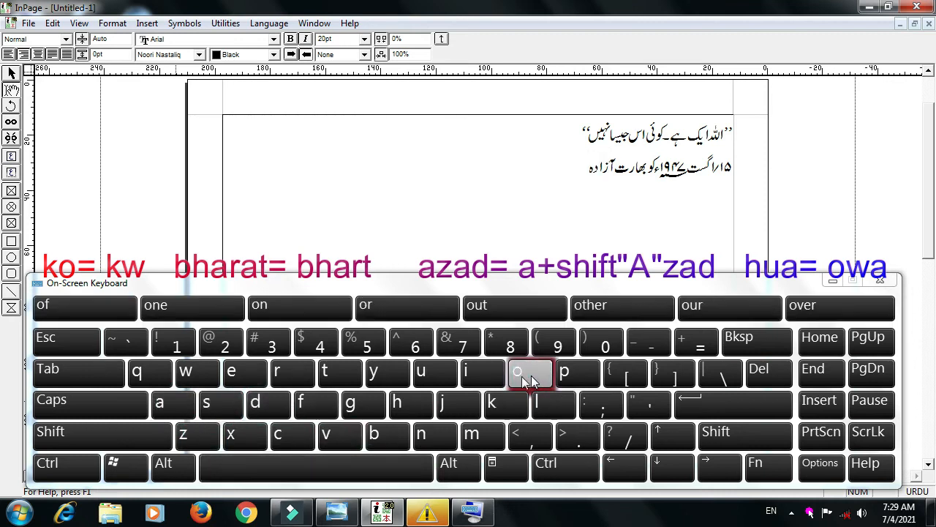
{"action": "left_click", "coordinate": [204, 374]}
{"action": "left_click", "coordinate": [181, 402]}
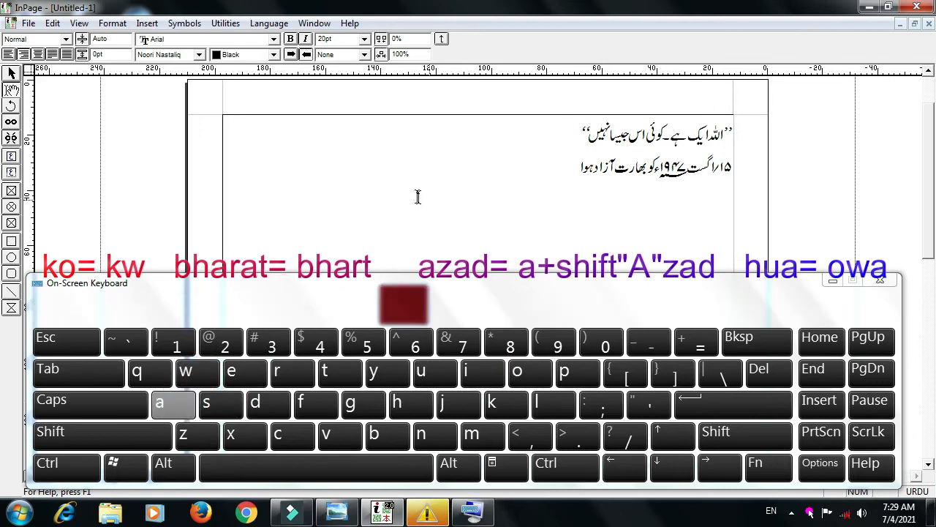
{"action": "left_click", "coordinate": [587, 442]}
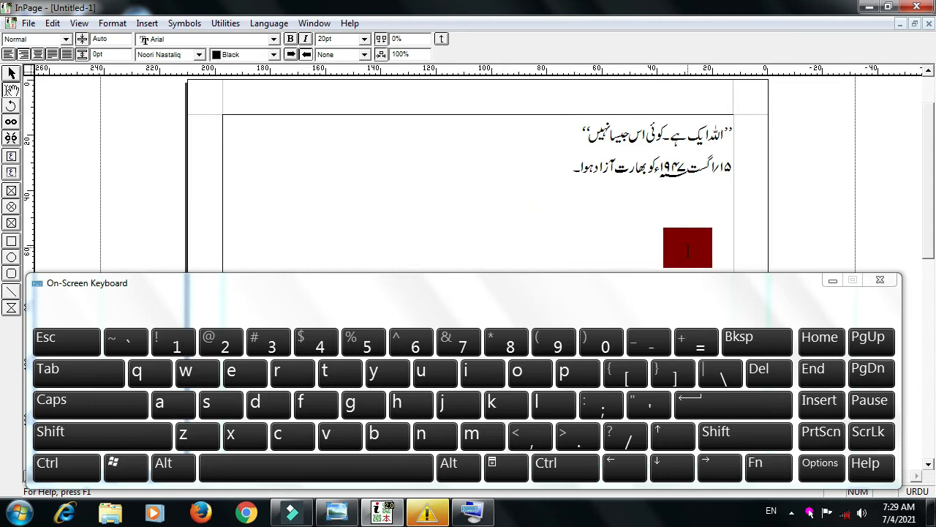
- Place the text cursor between the year and "کو" in the date sentence, switch typing to English and insert an opening bracket
{"action": "key", "text": "Right"}
{"action": "key", "text": "Right"}
{"action": "key", "text": "Right"}
{"action": "key", "text": "Right"}
{"action": "left_click", "coordinate": [833, 280]}
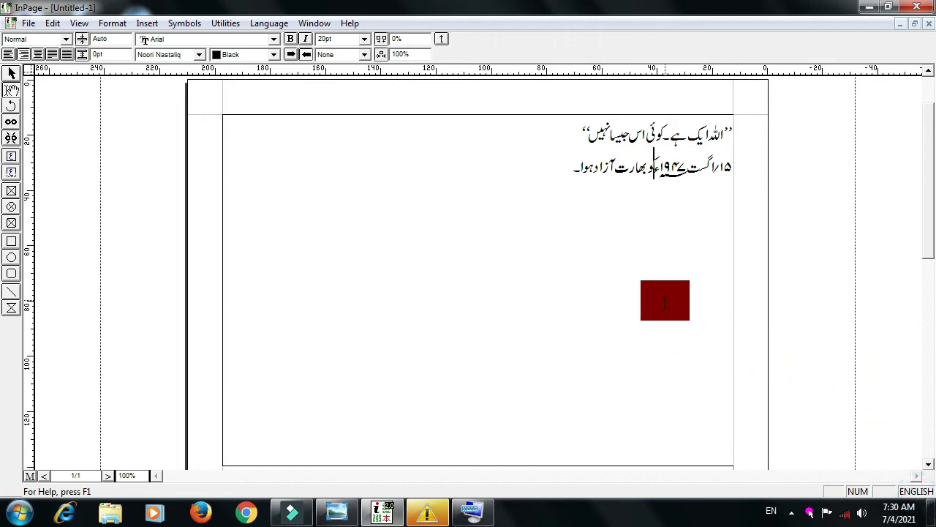
{"action": "left_click", "coordinate": [433, 511]}
{"action": "left_click", "coordinate": [554, 344]}
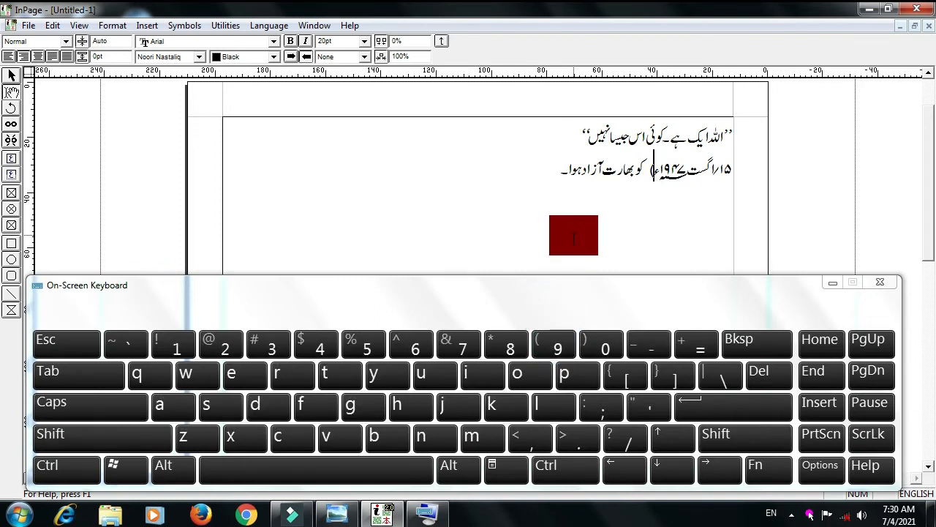
- Write "Independence Day" after the opening bracket and close the bracket
{"action": "type", "text": "Inde"}
{"action": "type", "text": "penc"}
{"action": "type", "text": "ence "}
{"action": "type", "text": "Da"}
{"action": "type", "text": "y)"}
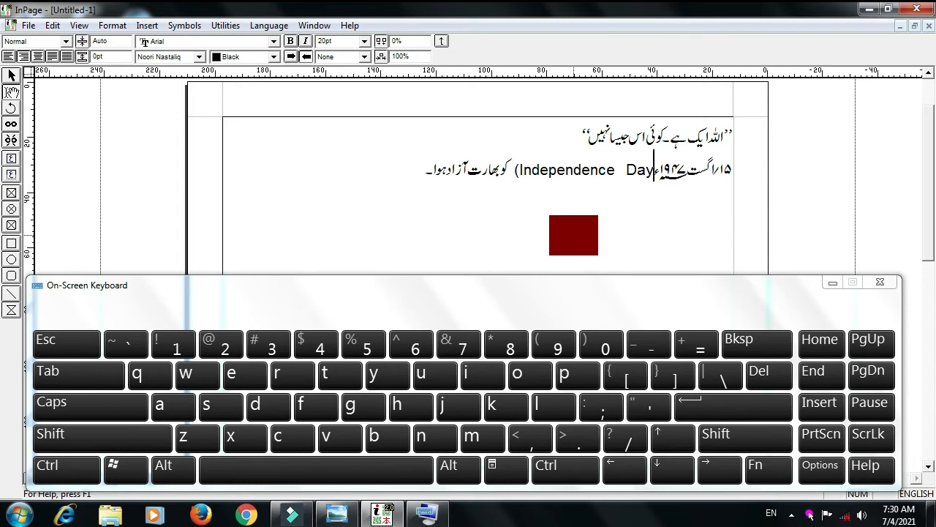
- Select the word "بھارت" in the date sentence and delete it
{"action": "left_click_drag", "start_coordinate": [597, 248], "coordinate": [830, 288]}
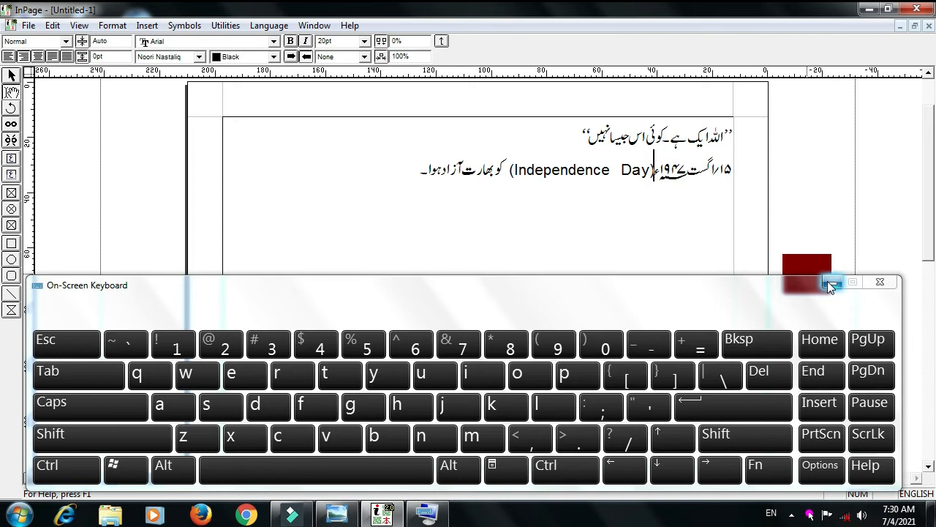
{"action": "left_click", "coordinate": [468, 194]}
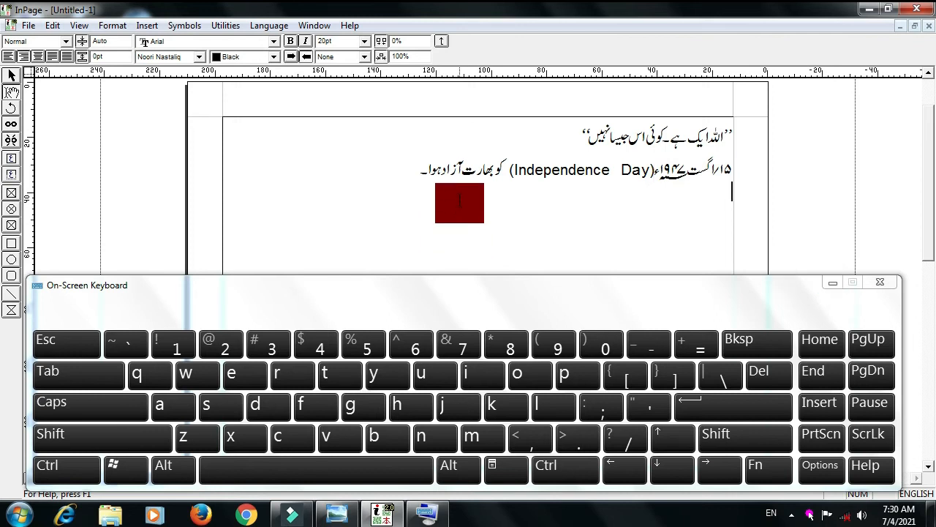
{"action": "left_click", "coordinate": [488, 170]}
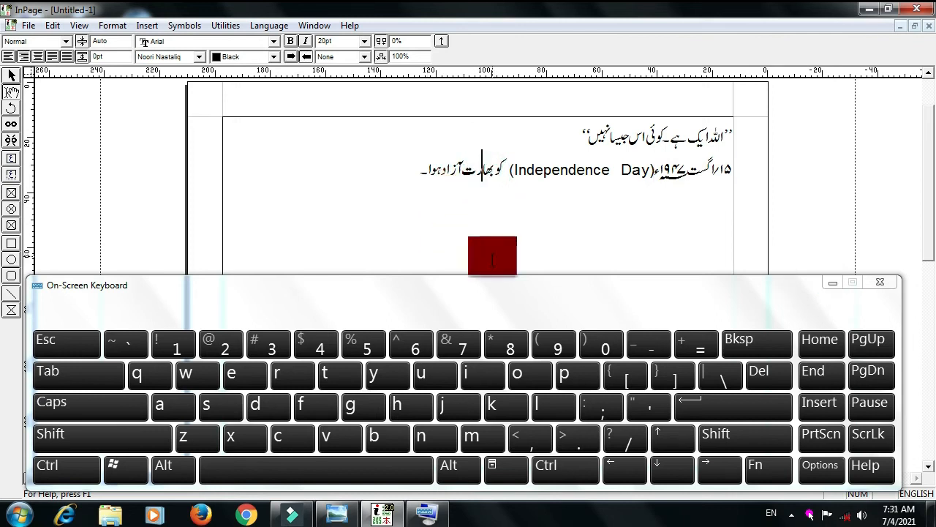
{"action": "key", "text": "Left"}
{"action": "key", "text": "Left"}
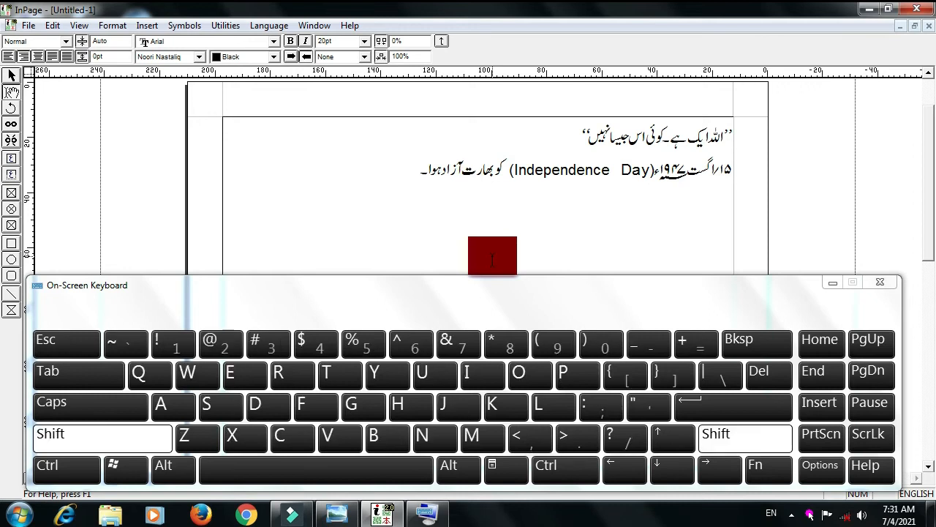
{"action": "key", "text": "shift+Right"}
{"action": "key", "text": "shift+Right"}
{"action": "key", "text": "shift+Right"}
{"action": "key", "text": "shift+Right"}
{"action": "key", "text": "shift+Right"}
{"action": "key", "text": "Delete"}
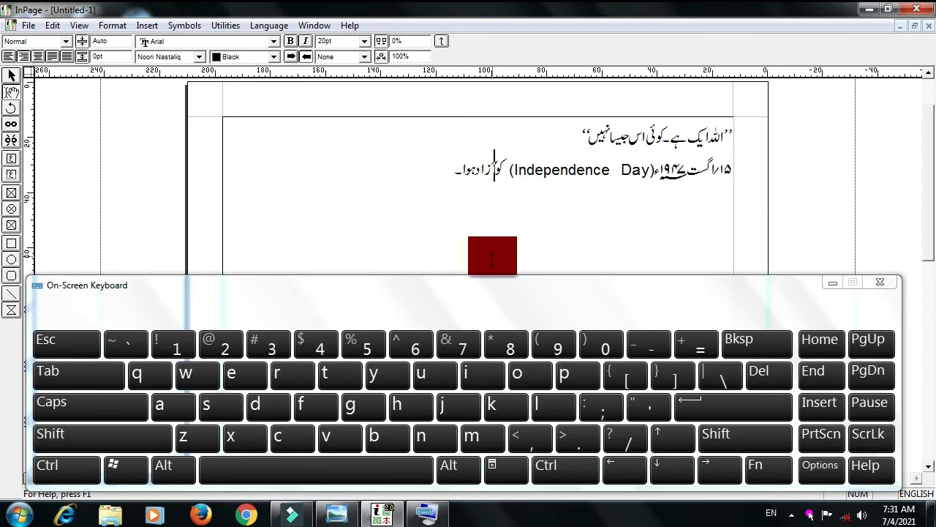
- Switch typing back to Urdu and write "حضرت" followed by a space on a new line below the date sentence
{"action": "left_click", "coordinate": [445, 170]}
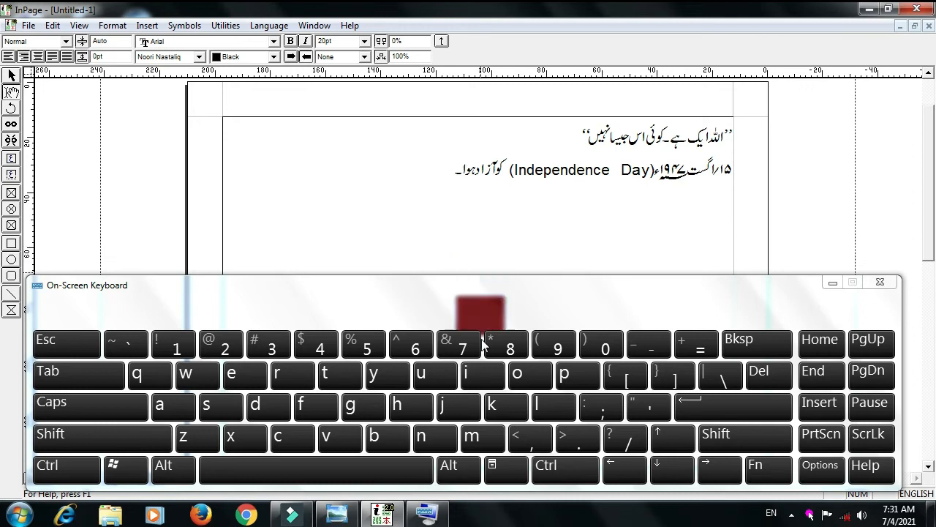
{"action": "key", "text": "shift"}
{"action": "left_click", "coordinate": [415, 412]}
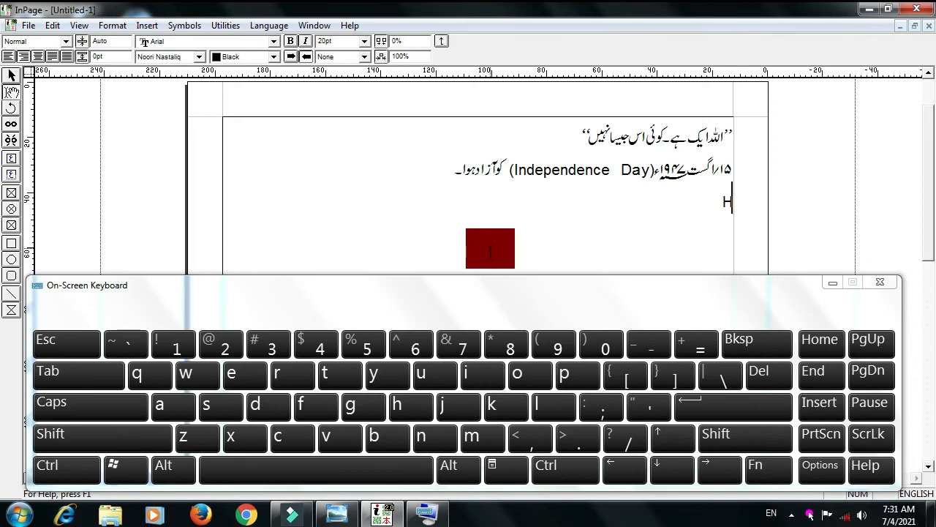
{"action": "left_click", "coordinate": [832, 282]}
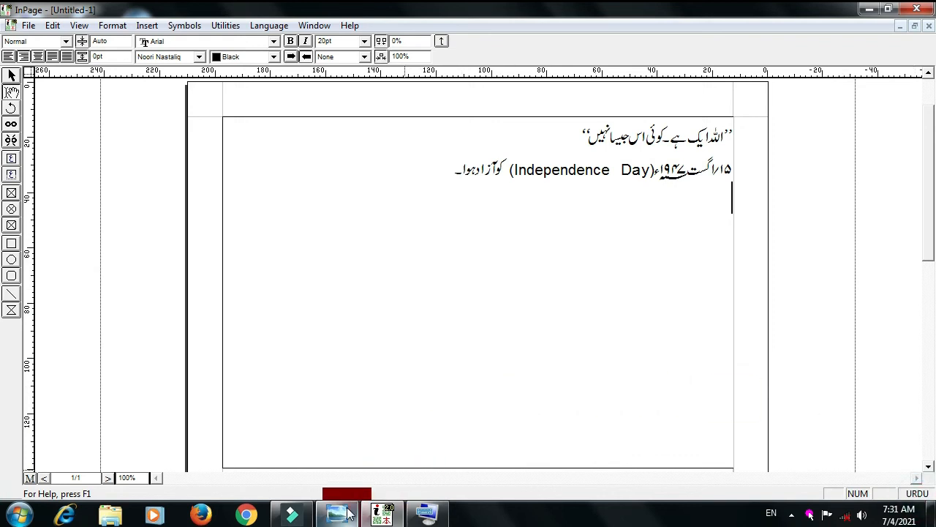
{"action": "left_click", "coordinate": [426, 514]}
{"action": "left_click", "coordinate": [414, 408]}
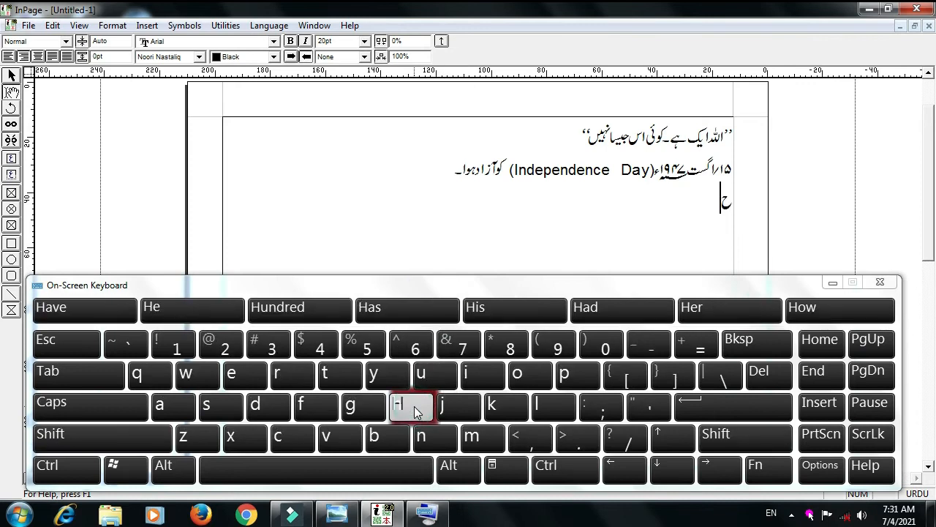
{"action": "left_click", "coordinate": [456, 407], "text": "shift"}
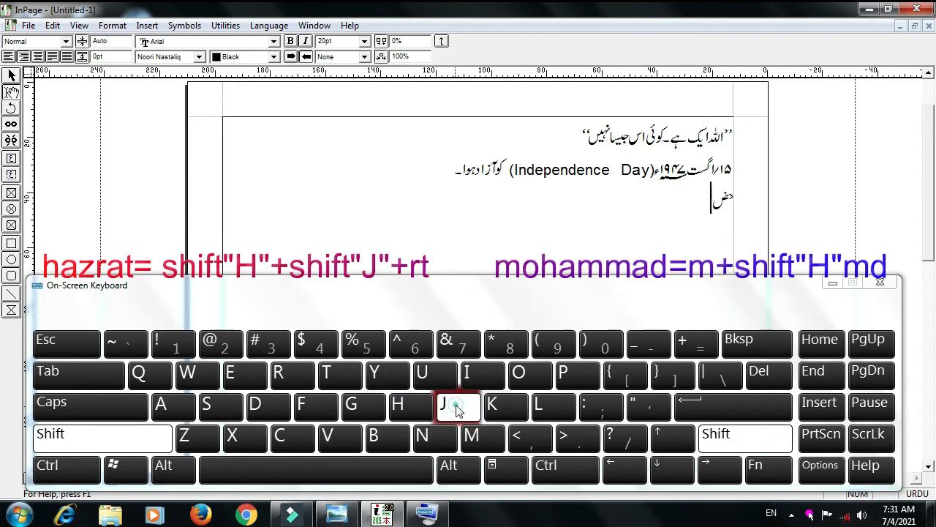
{"action": "left_click", "coordinate": [289, 374]}
{"action": "left_click", "coordinate": [338, 374]}
{"action": "left_click", "coordinate": [392, 467]}
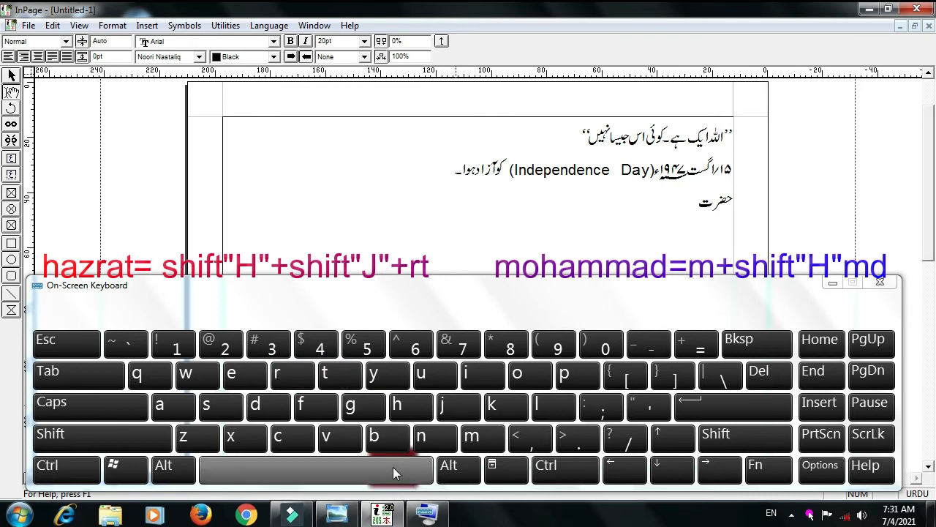
- Add the word "محمد" after "حضرت" and follow it with the honorific sign "ﷺ"
{"action": "left_click", "coordinate": [469, 440]}
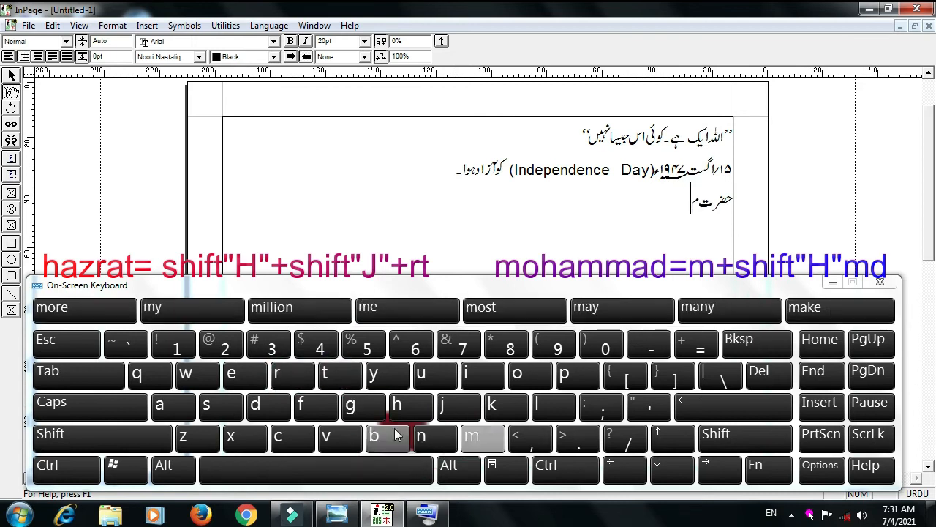
{"action": "left_click", "coordinate": [399, 407], "text": "shift"}
{"action": "left_click", "coordinate": [471, 436]}
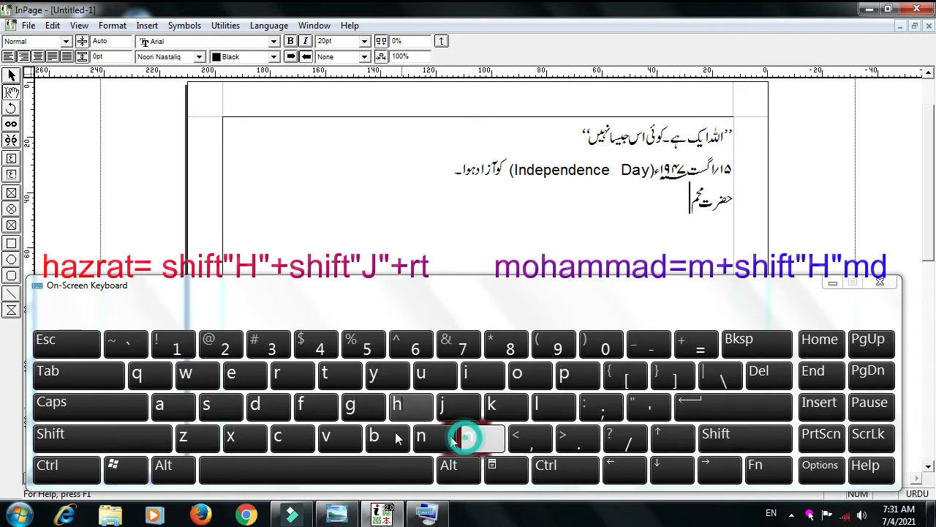
{"action": "left_click", "coordinate": [281, 411]}
{"action": "left_click", "coordinate": [387, 470]}
{"action": "left_click", "coordinate": [421, 244]}
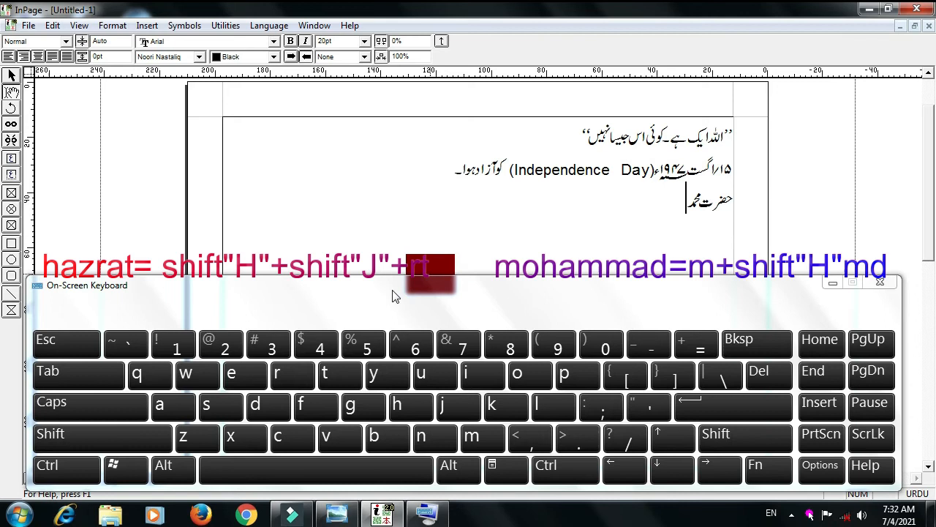
{"action": "left_click", "coordinate": [197, 373], "text": "shift"}
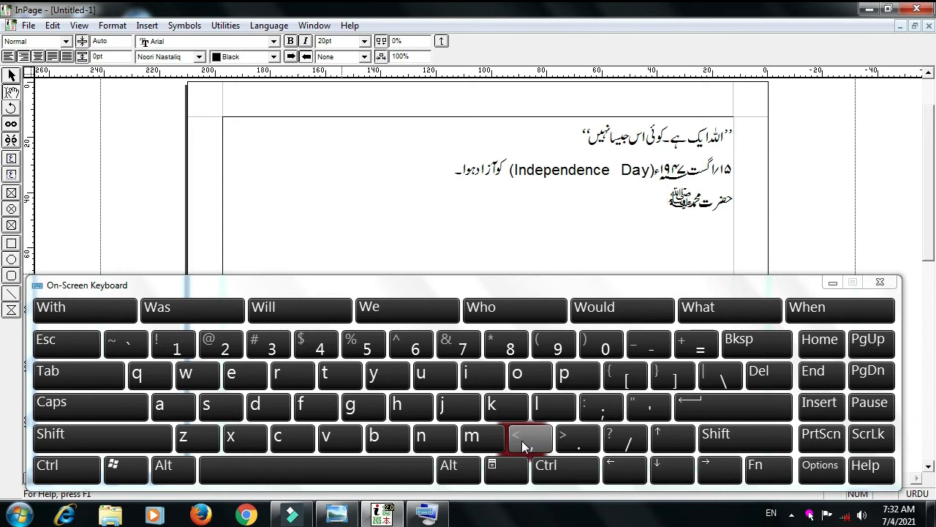
- Add a tab gap after "ﷺ" and insert an Urdu comma followed by the honorific sign "ؒ"
{"action": "left_click", "coordinate": [111, 377]}
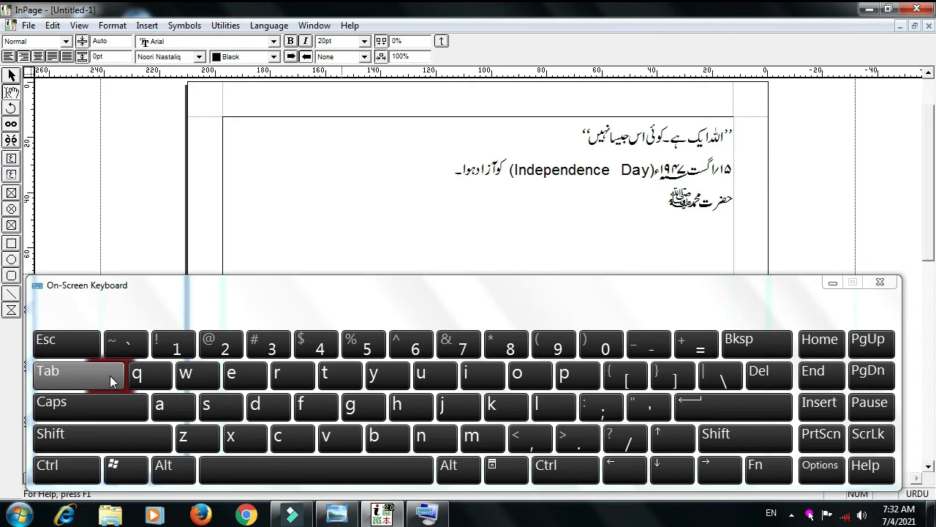
{"action": "left_click", "coordinate": [528, 442]}
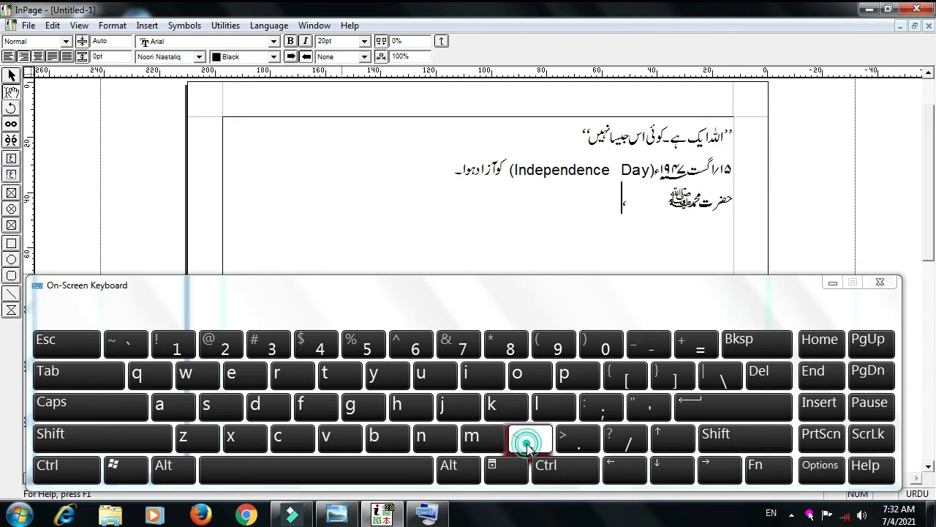
{"action": "left_click", "coordinate": [398, 469]}
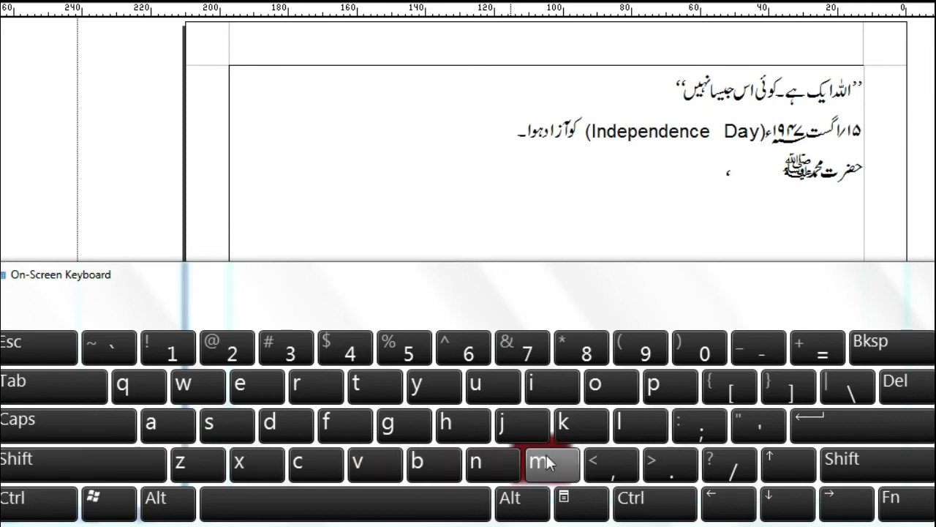
{"action": "left_click", "coordinate": [638, 425]}
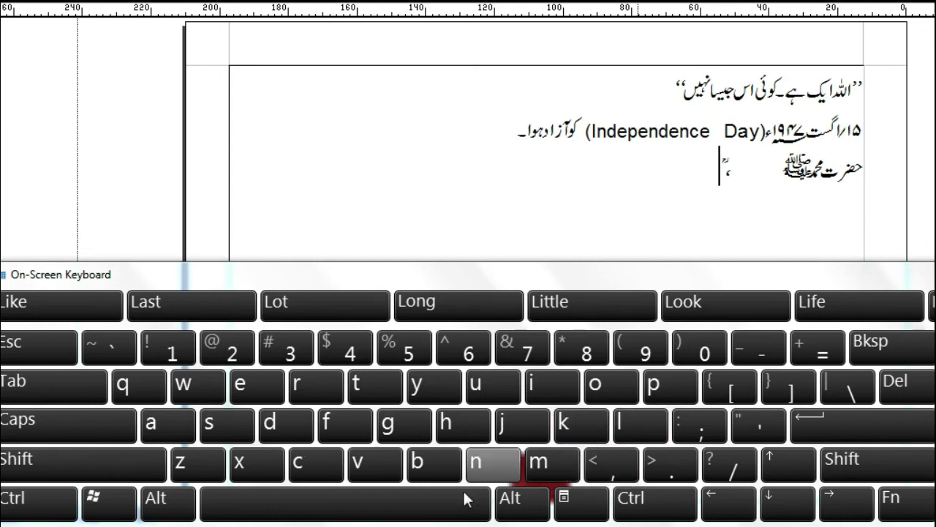
- Insert the honorific signs "ؓ" and "ؑ" on the same line, each after a tab gap
{"action": "left_click", "coordinate": [78, 391]}
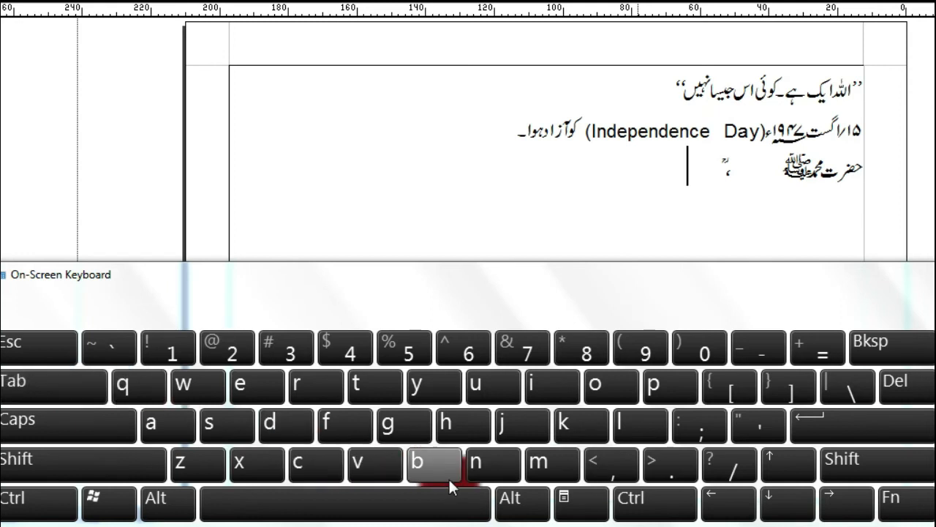
{"action": "left_click", "coordinate": [428, 461], "text": "shift"}
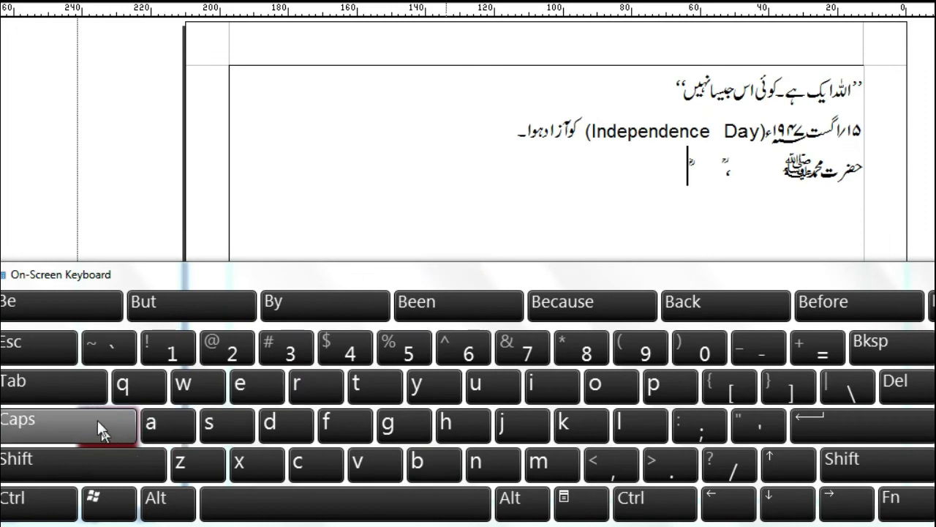
{"action": "left_click", "coordinate": [85, 386]}
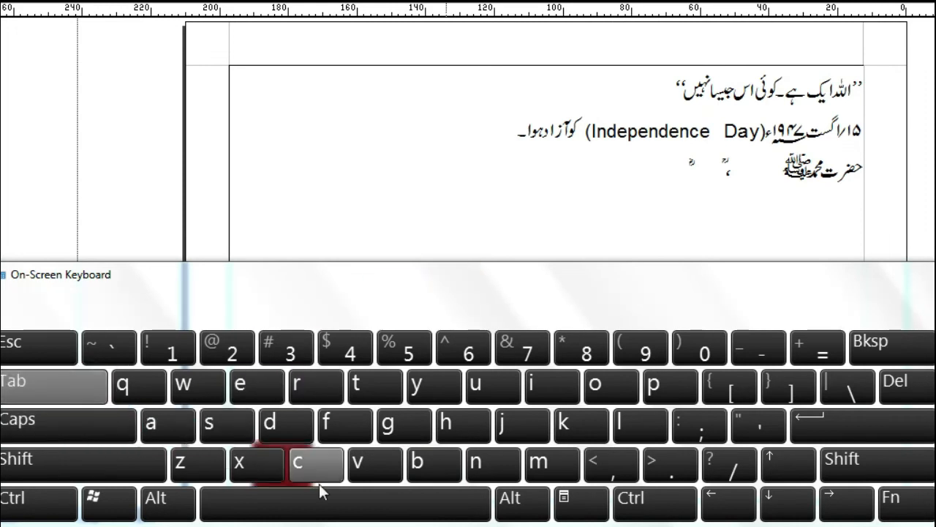
{"action": "left_click", "coordinate": [255, 382], "text": "shift"}
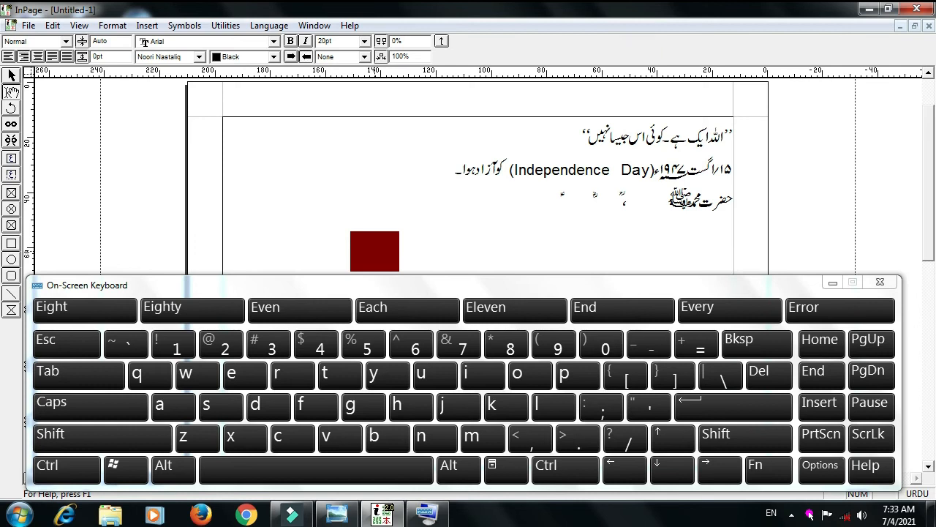
- Enter "۱" and "۲" on separate new lines with the number sign beneath each, and add "(۲)" beside the second
{"action": "type", "text": "ا"}
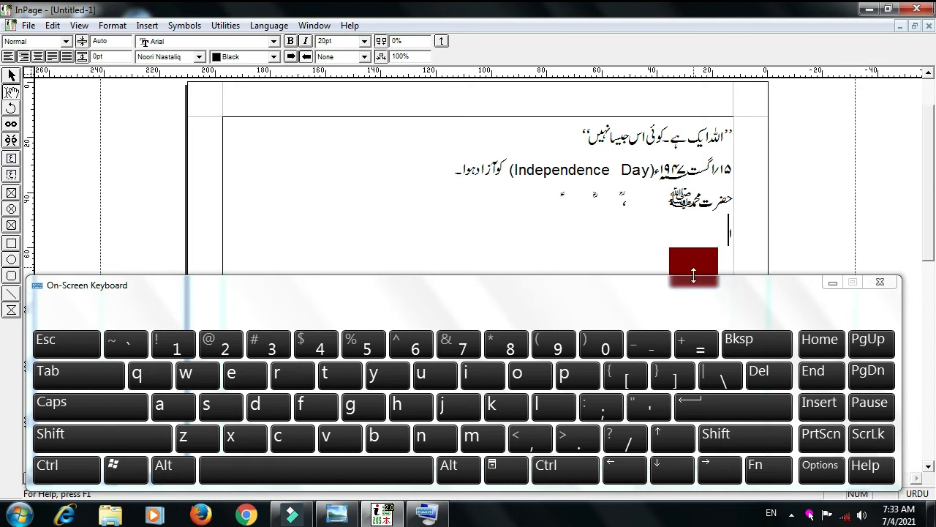
{"action": "left_click", "coordinate": [719, 375]}
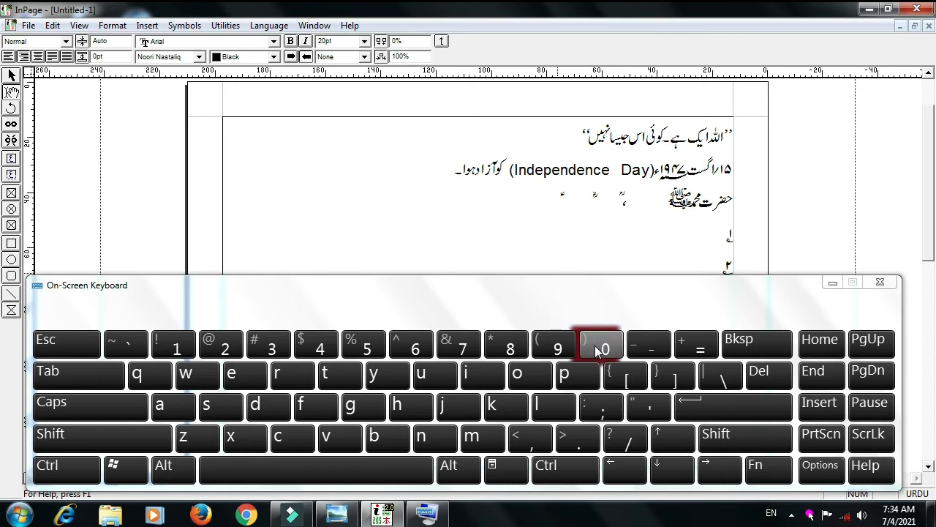
{"action": "left_click", "coordinate": [598, 351], "text": "shift"}
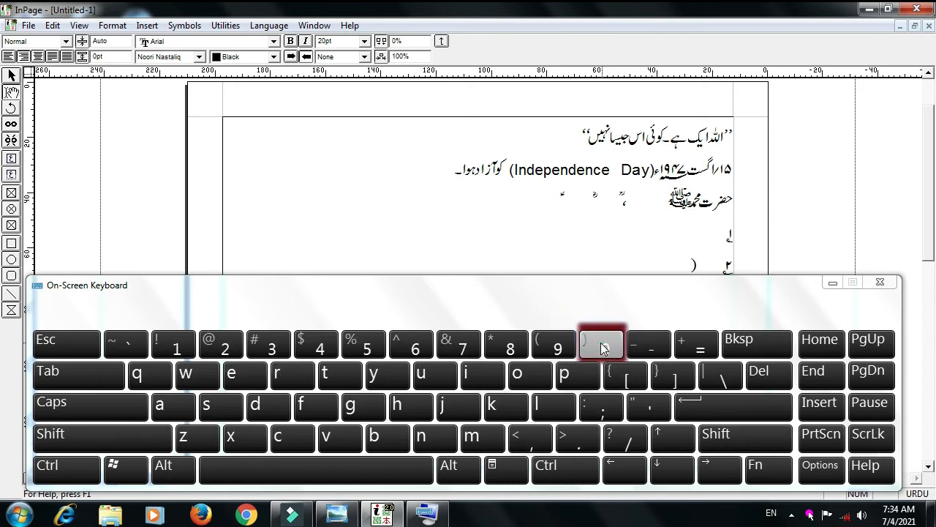
{"action": "left_click", "coordinate": [224, 342]}
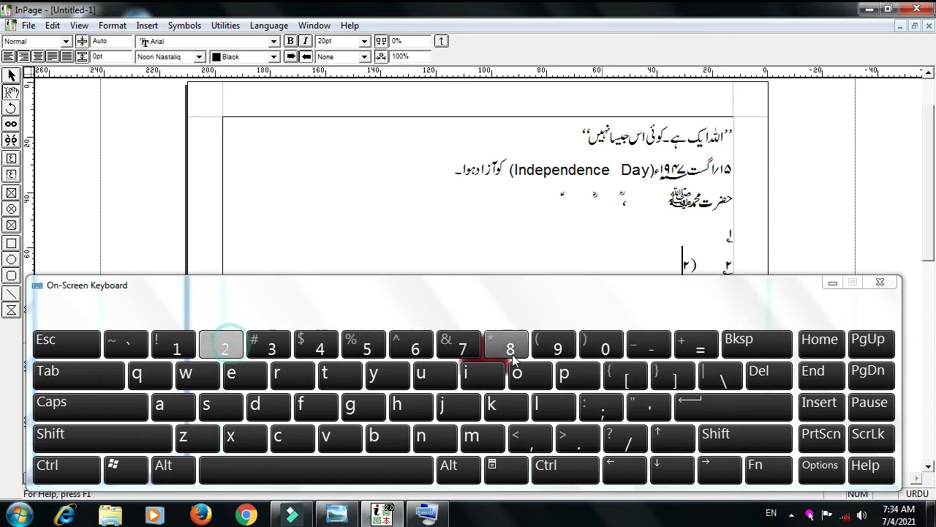
{"action": "left_click", "coordinate": [558, 349], "text": "shift"}
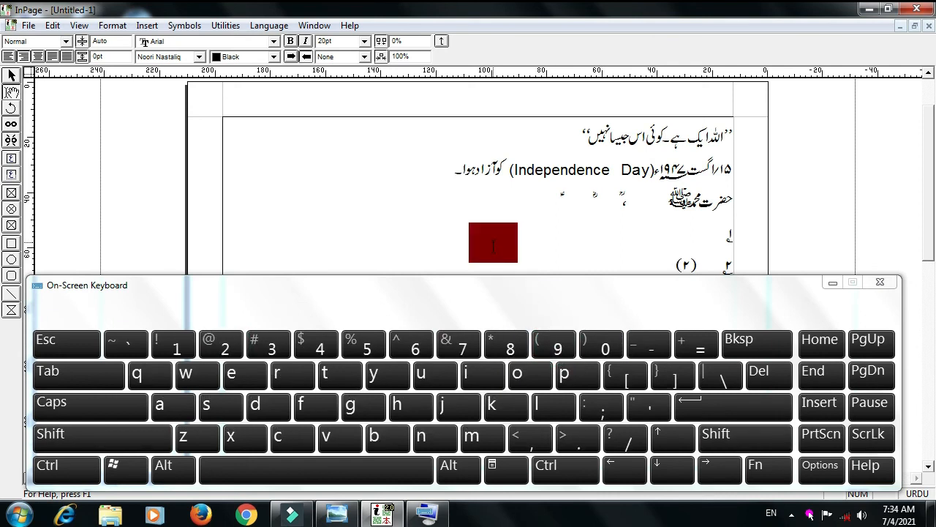
- Set the document zoom to Fit in Window, followed by 200%
{"action": "left_click_drag", "start_coordinate": [493, 247], "coordinate": [790, 177]}
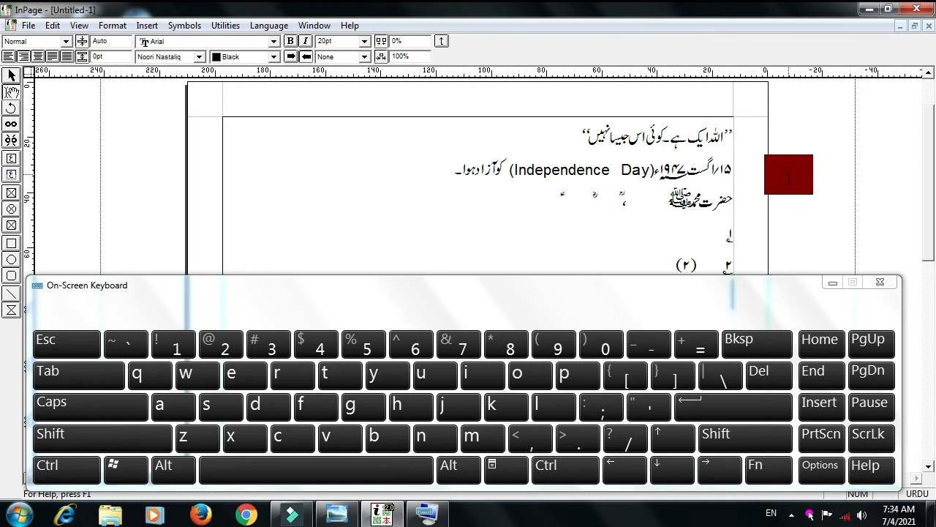
{"action": "right_click", "coordinate": [792, 174]}
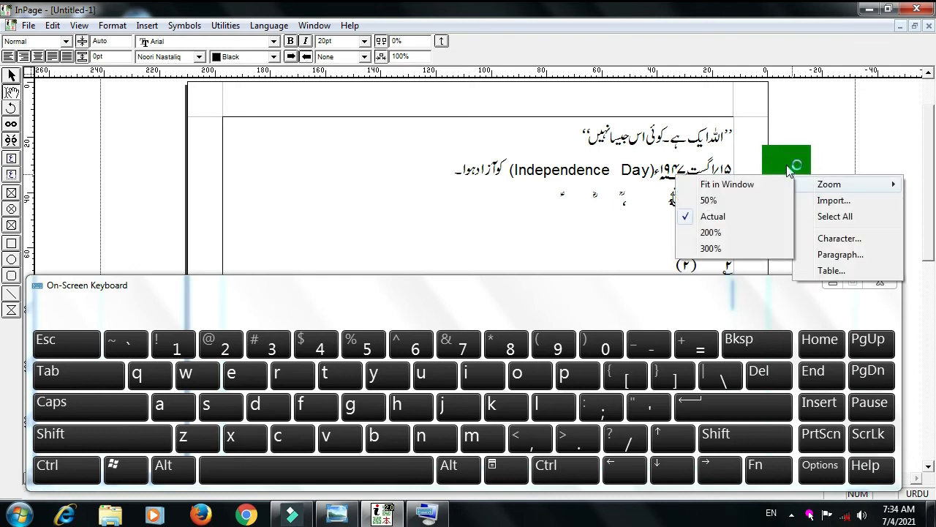
{"action": "mouse_move", "coordinate": [809, 188]}
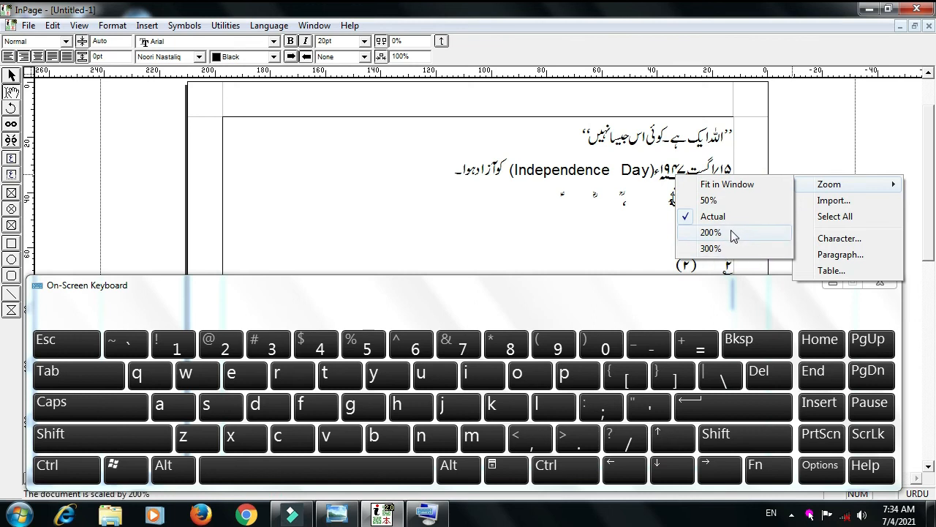
{"action": "left_click", "coordinate": [725, 184]}
{"action": "right_click", "coordinate": [586, 166]}
{"action": "mouse_move", "coordinate": [618, 175]}
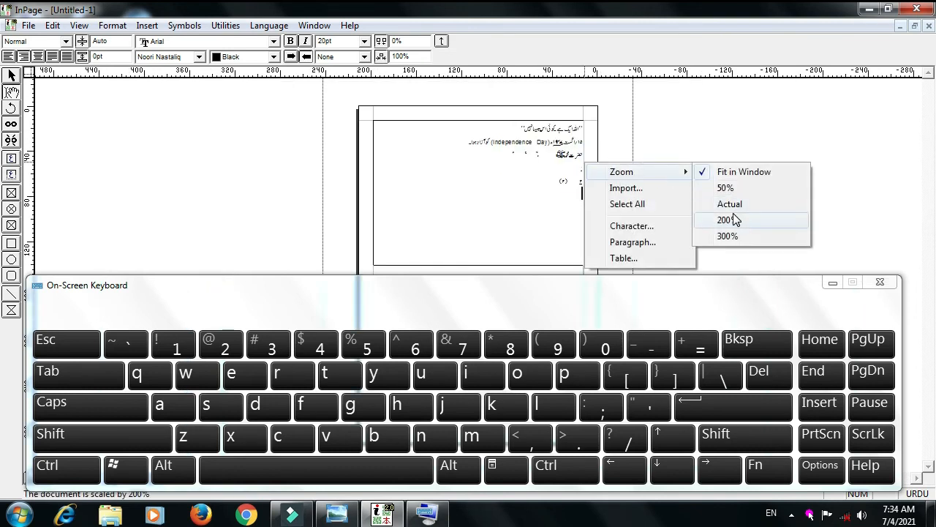
{"action": "left_click", "coordinate": [726, 220]}
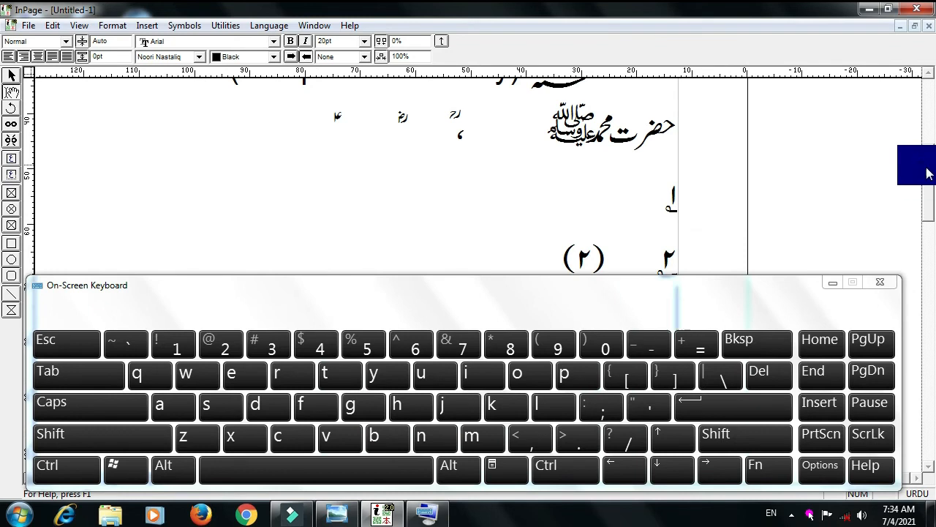
{"action": "left_click_drag", "start_coordinate": [930, 172], "coordinate": [931, 215]}
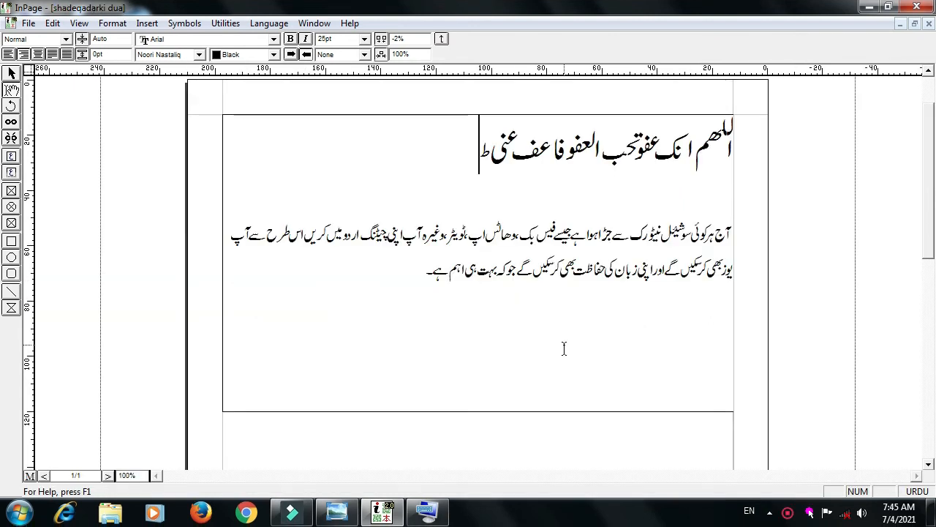
- Select the whole Arabic dua on the first line and set its font to Bombay Black
{"action": "key", "text": "Right"}
{"action": "key", "text": "Right"}
{"action": "key", "text": "Right"}
{"action": "key", "text": "Right"}
{"action": "key", "text": "Right"}
{"action": "key", "text": "Right"}
{"action": "key", "text": "Right"}
{"action": "key", "text": "shift+Left"}
{"action": "key", "text": "shift+Left"}
{"action": "key", "text": "shift+Left"}
{"action": "key", "text": "shift+Left"}
{"action": "key", "text": "shift+Left"}
{"action": "key", "text": "shift+Left"}
{"action": "key", "text": "shift+Left"}
{"action": "key", "text": "shift+Left"}
{"action": "key", "text": "shift+Left"}
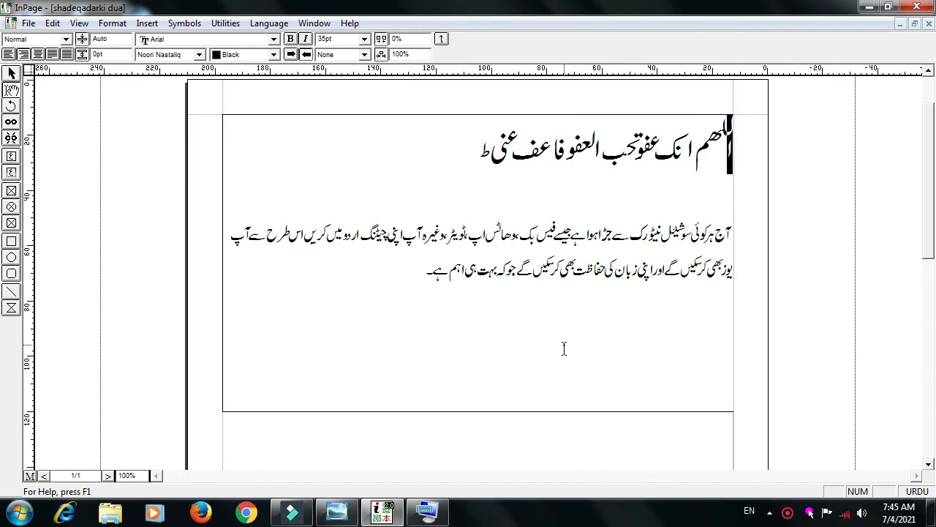
{"action": "key", "text": "shift+Left"}
{"action": "key", "text": "shift+Left"}
{"action": "key", "text": "shift+Left"}
{"action": "key", "text": "shift+Left"}
{"action": "key", "text": "shift+Left"}
{"action": "key", "text": "shift+Left"}
{"action": "key", "text": "shift+Left"}
{"action": "key", "text": "shift+Left"}
{"action": "key", "text": "shift+Left"}
{"action": "key", "text": "shift+Left"}
{"action": "key", "text": "shift+Left"}
{"action": "key", "text": "shift+Left"}
{"action": "key", "text": "shift+Left"}
{"action": "key", "text": "shift+Left"}
{"action": "key", "text": "shift+Left"}
{"action": "key", "text": "shift+Left"}
{"action": "key", "text": "shift+Left"}
{"action": "key", "text": "shift+Left"}
{"action": "key", "text": "shift+Left"}
{"action": "key", "text": "shift+Left"}
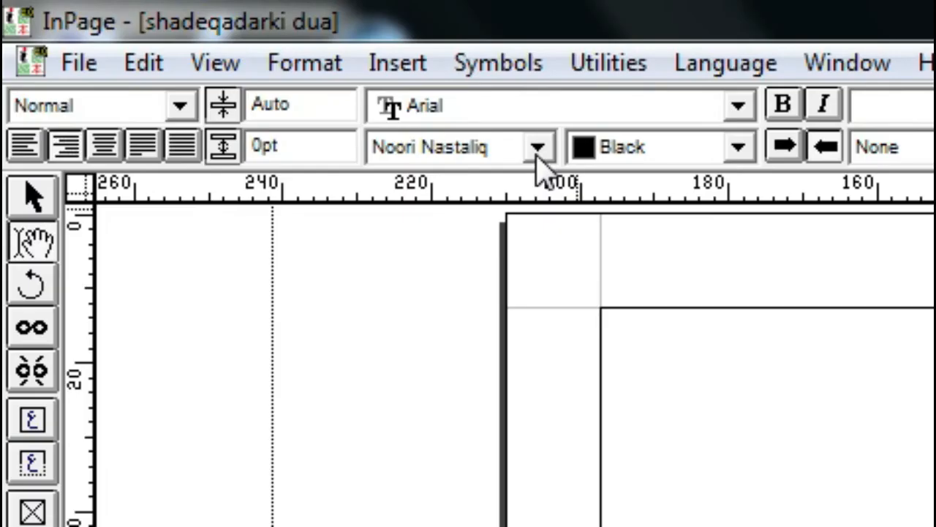
{"action": "left_click", "coordinate": [198, 54]}
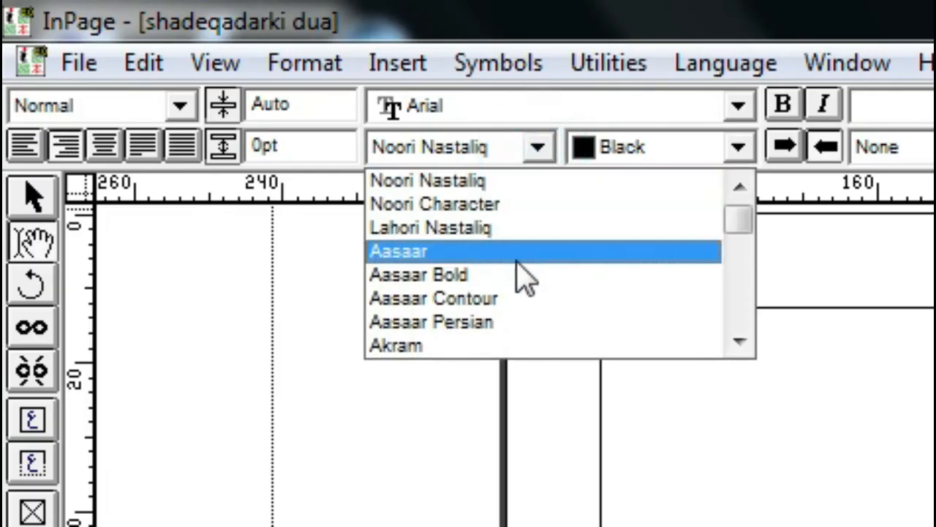
{"action": "scroll", "coordinate": [524, 330], "scroll_direction": "down", "scroll_amount": 1}
{"action": "scroll", "coordinate": [520, 329], "scroll_direction": "down", "scroll_amount": 1}
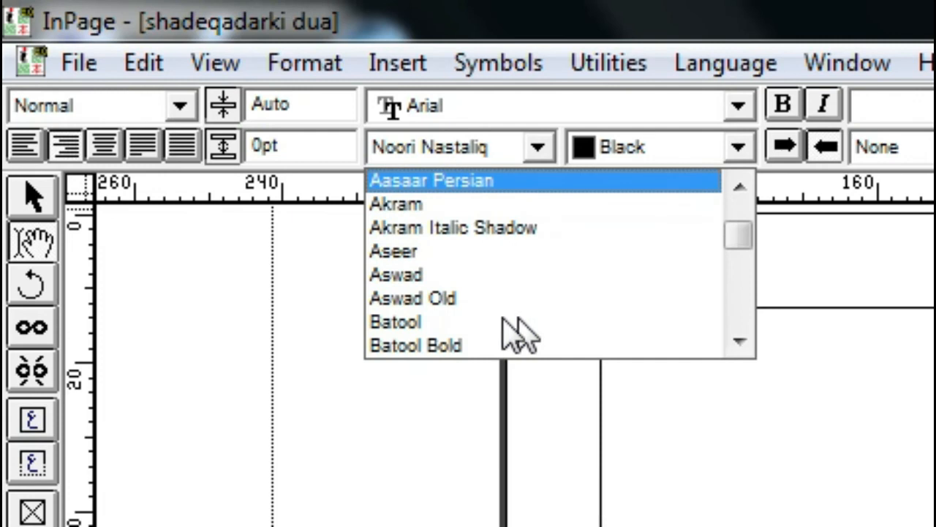
{"action": "scroll", "coordinate": [514, 332], "scroll_direction": "down", "scroll_amount": 1}
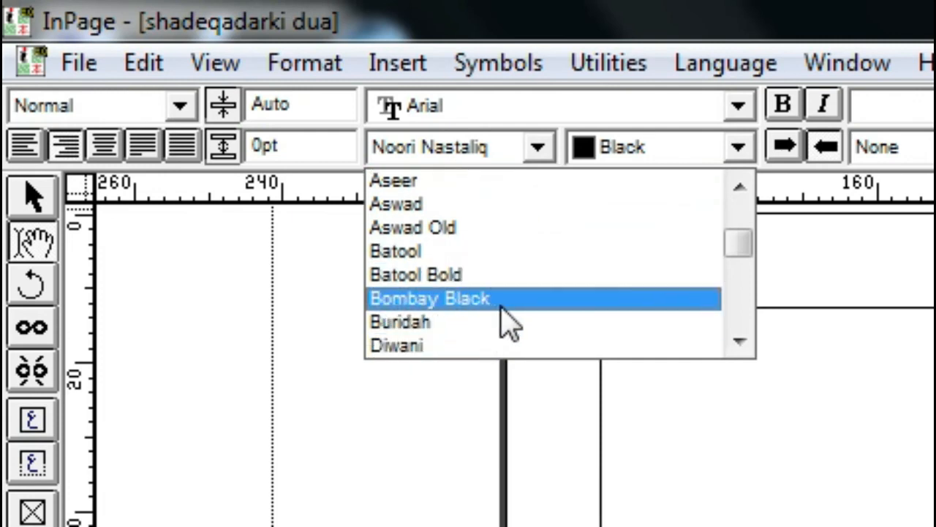
{"action": "left_click", "coordinate": [501, 306]}
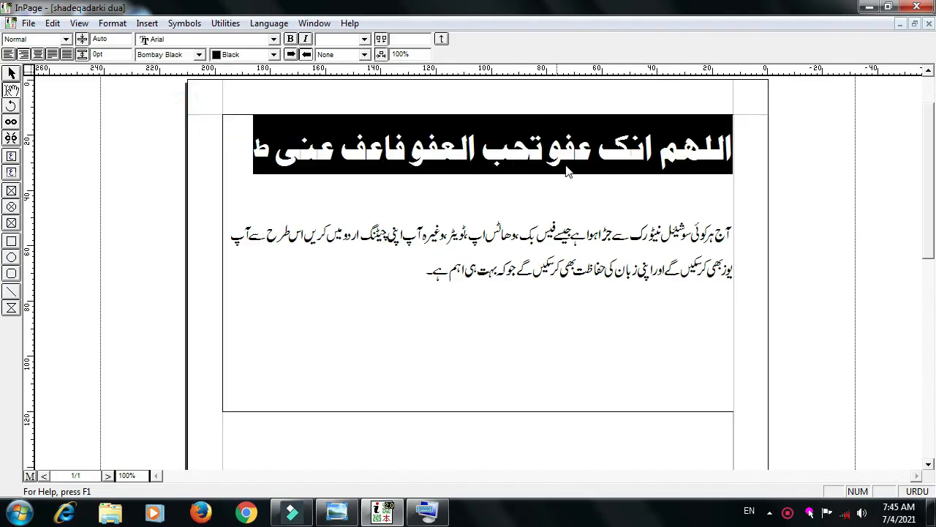
- Bring up the On-Screen Keyboard and place a zabar above the first alif of "اللهم" in the dua
{"action": "left_click", "coordinate": [721, 152]}
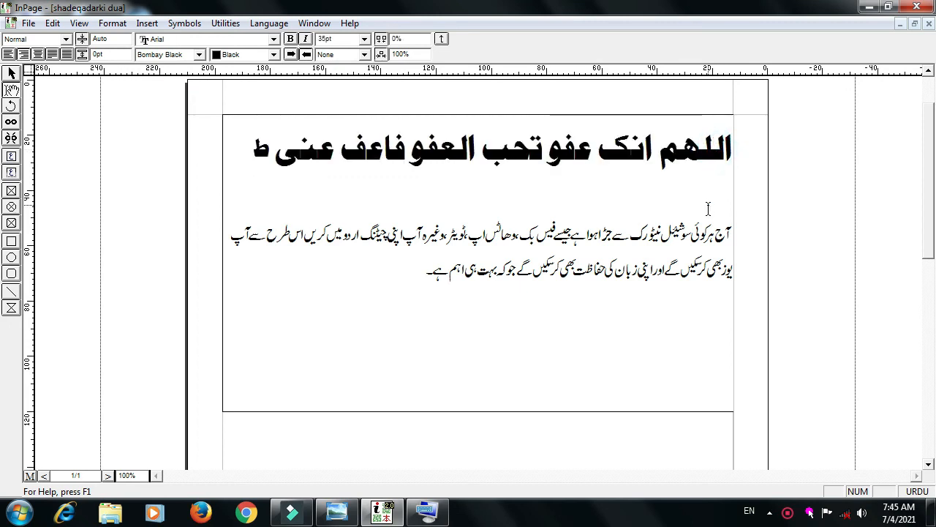
{"action": "key", "text": "Left"}
{"action": "key", "text": "Right"}
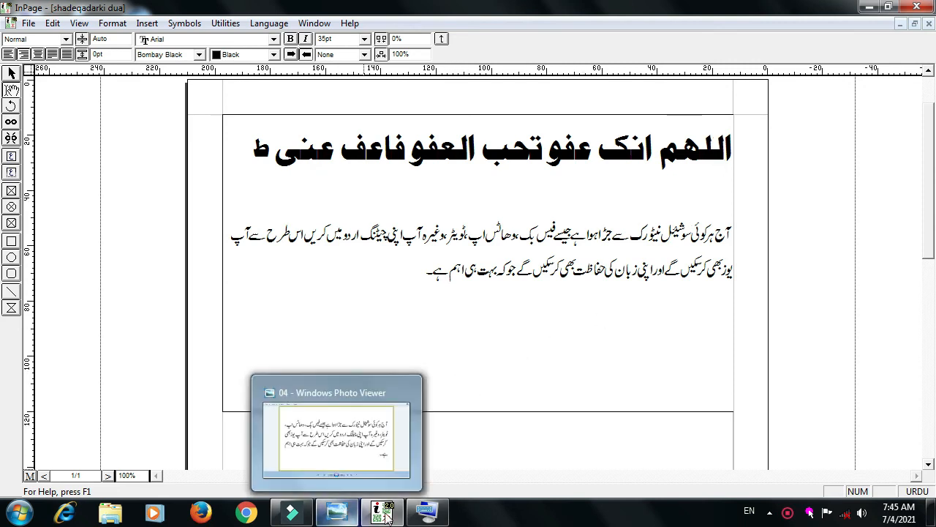
{"action": "left_click", "coordinate": [431, 516]}
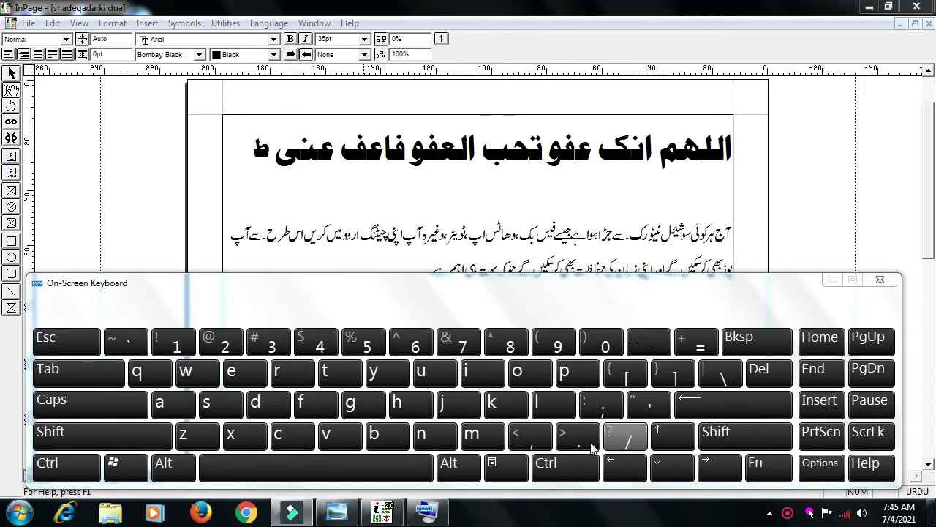
{"action": "left_click", "coordinate": [573, 437], "text": "shift"}
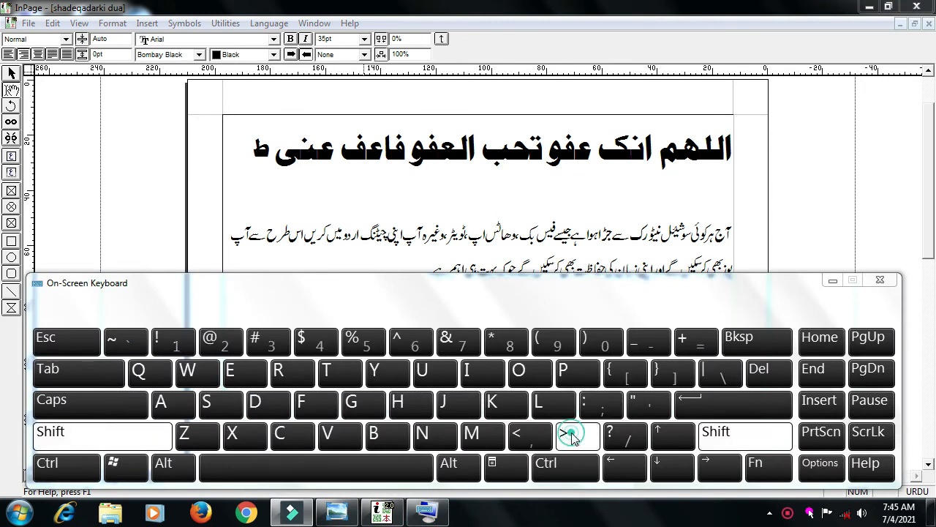
{"action": "left_click", "coordinate": [726, 162]}
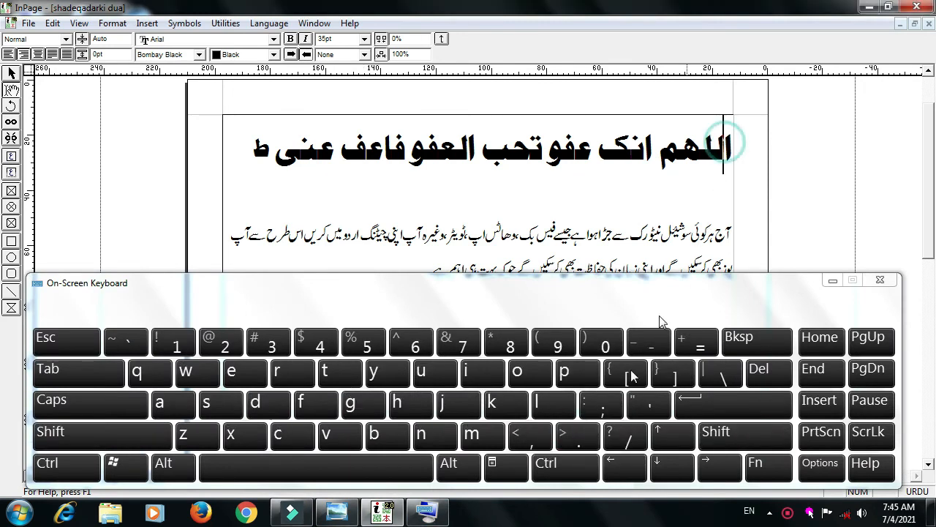
{"action": "left_click", "coordinate": [576, 440], "text": "shift"}
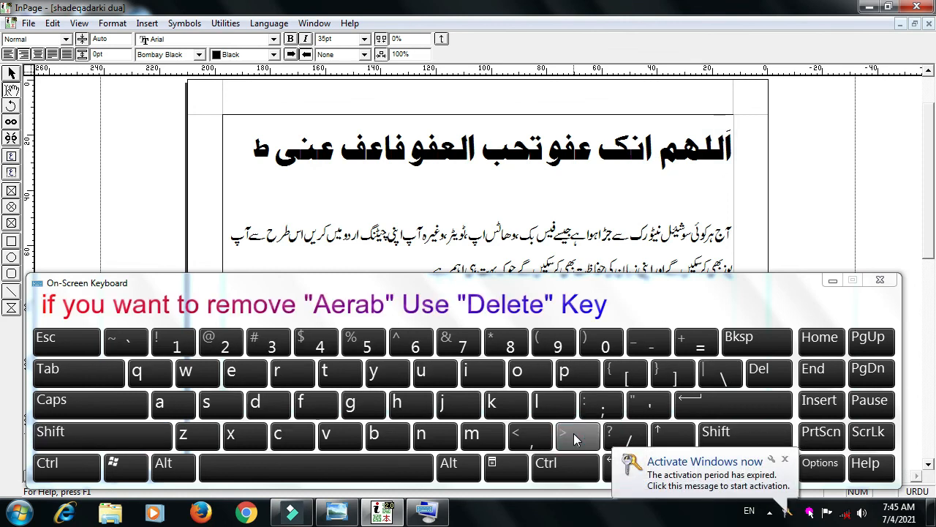
- Add a tashdid and a standing zabar above the second lam of "اللهم"
{"action": "key", "text": "Left"}
{"action": "key", "text": "Left"}
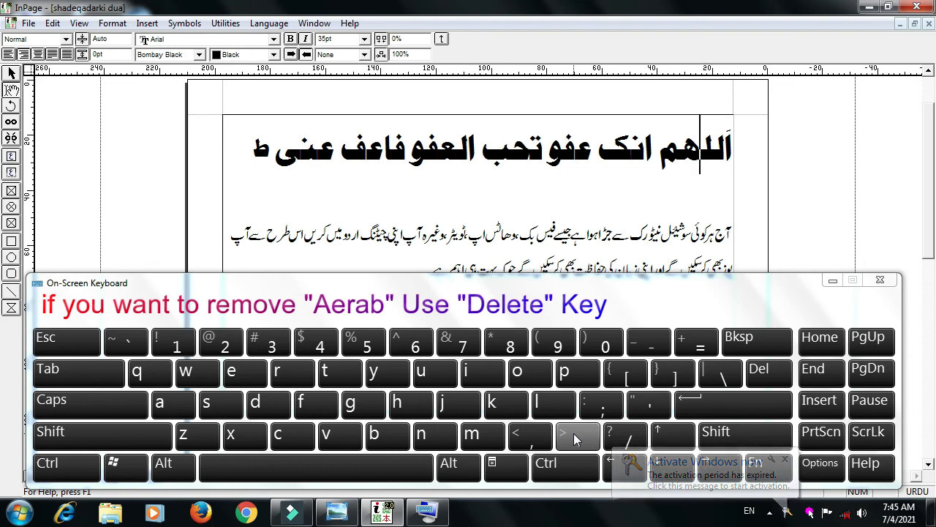
{"action": "key", "text": "shift"}
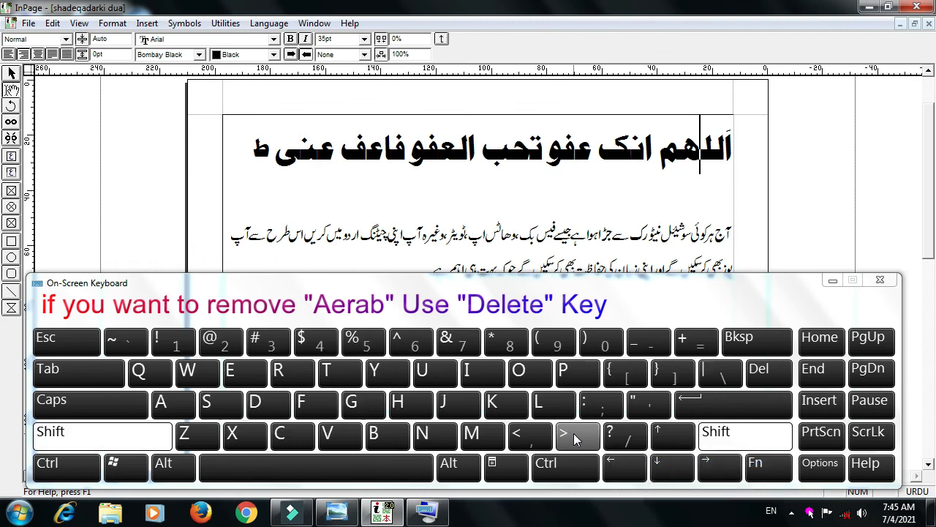
{"action": "left_click", "coordinate": [651, 342]}
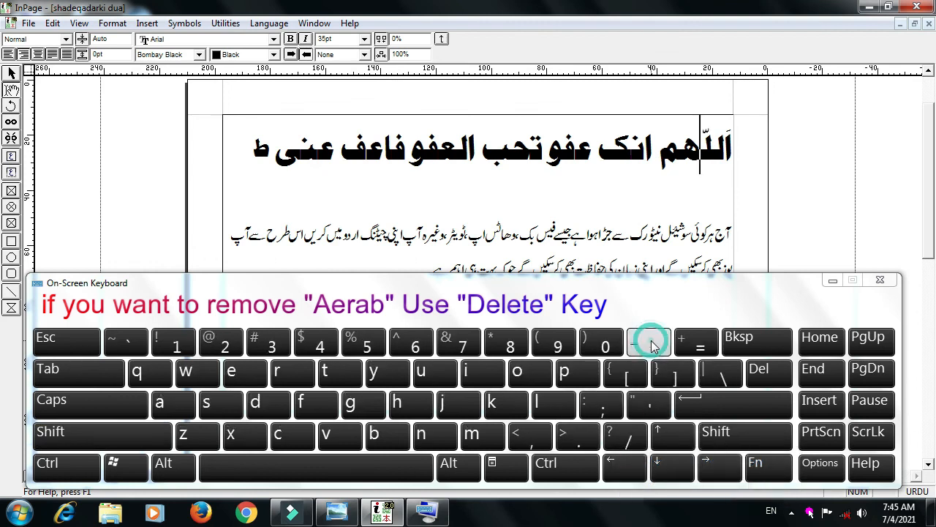
{"action": "key", "text": "shift"}
{"action": "left_click", "coordinate": [482, 376]}
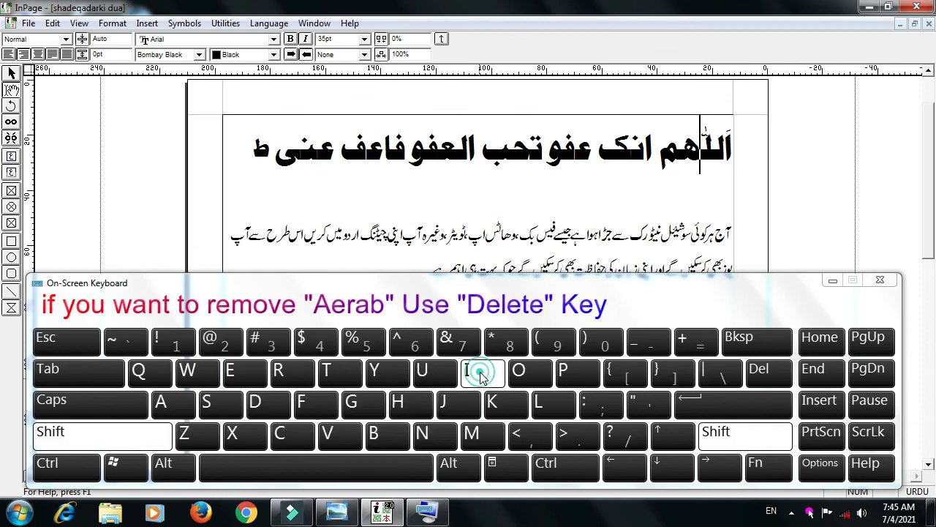
- Put a pesh on the "ه" of "اللهم" and a tashdid with zabar on its final "م"
{"action": "key", "text": "Left"}
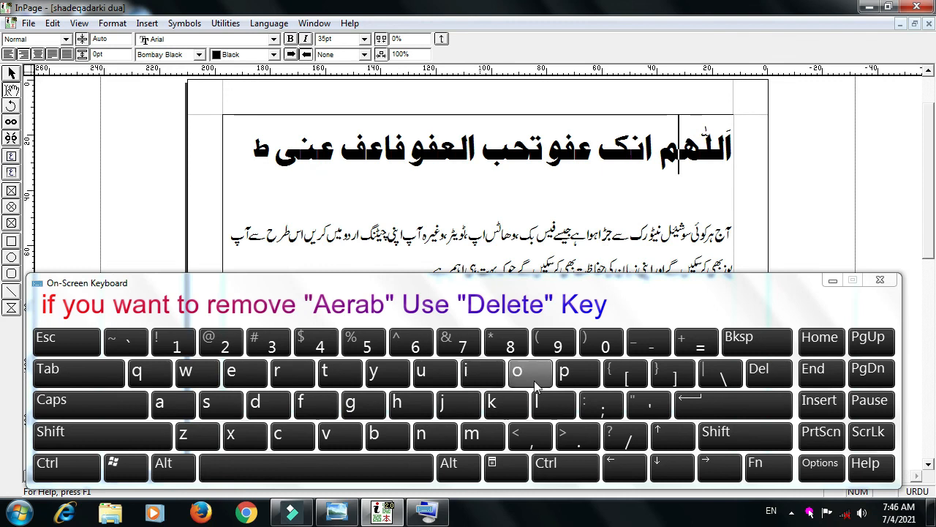
{"action": "left_click", "coordinate": [573, 373], "text": "shift"}
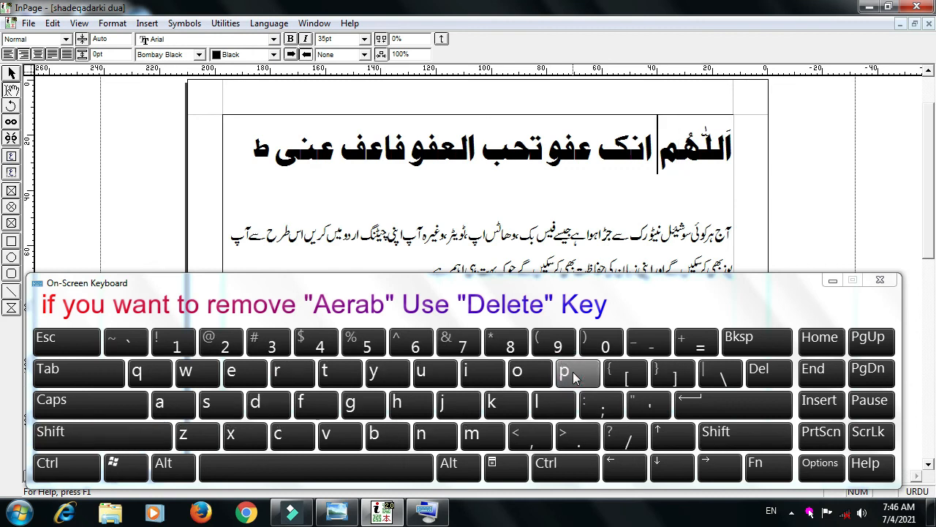
{"action": "left_click", "coordinate": [647, 347], "text": "shift"}
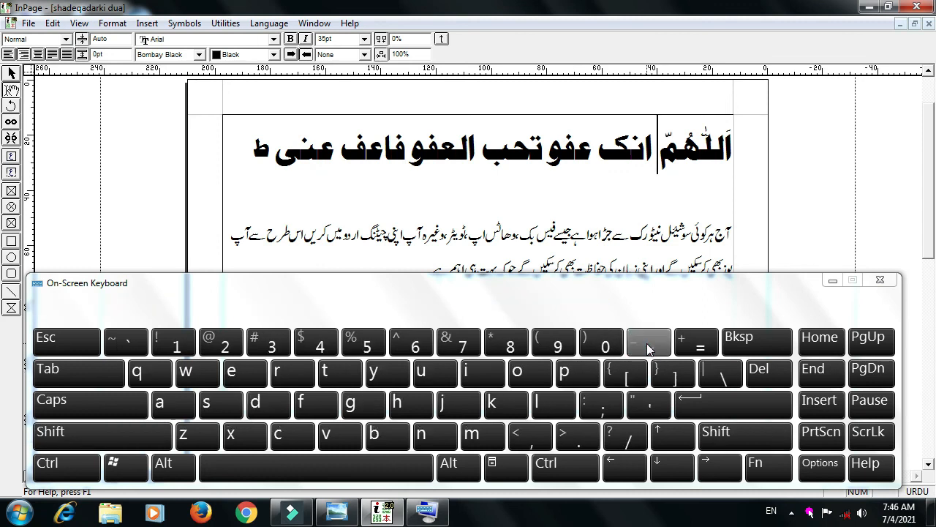
{"action": "left_click", "coordinate": [575, 436], "text": "shift"}
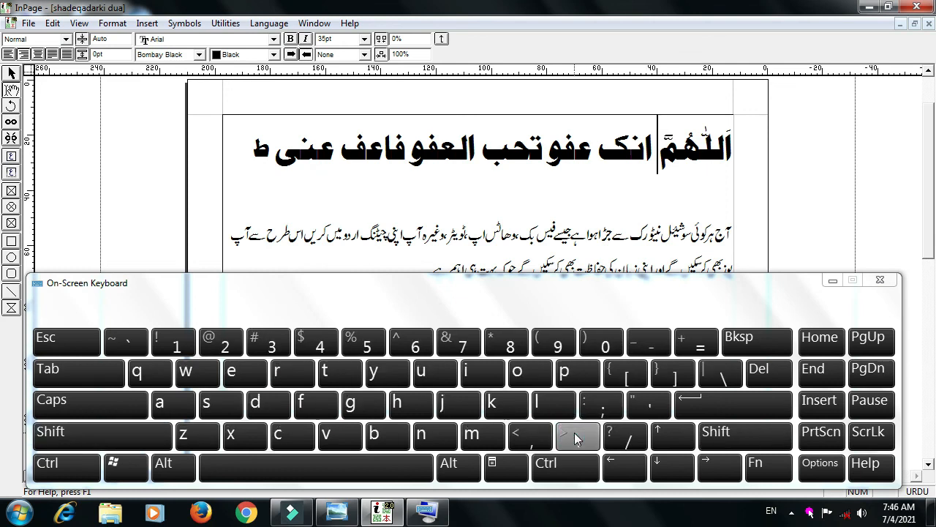
- Put a zer under the alif of "انک" and a tashdid with zabar on its "ن"
{"action": "left_click", "coordinate": [575, 437]}
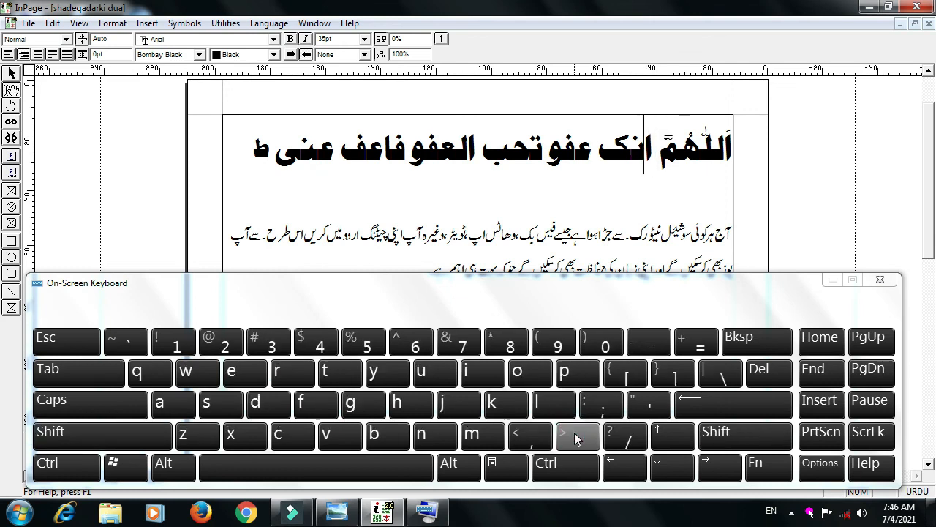
{"action": "left_click", "coordinate": [524, 436], "text": "shift"}
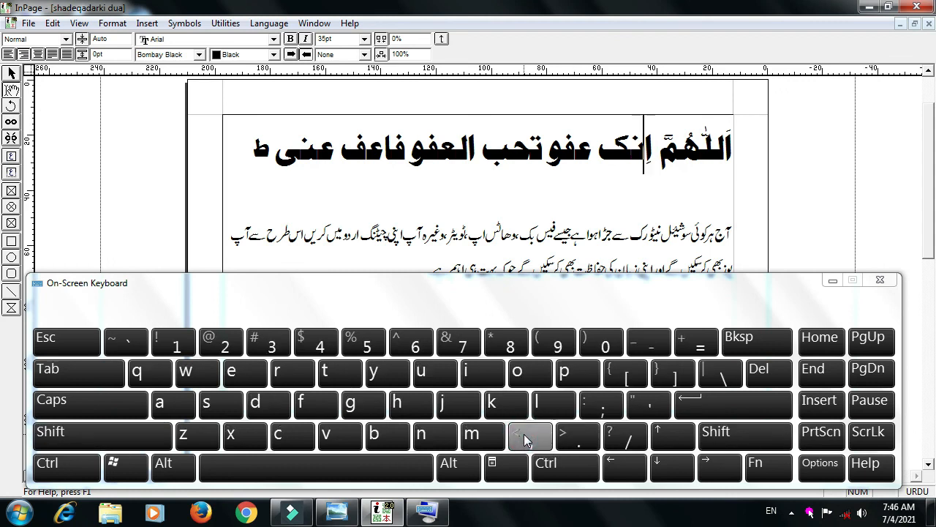
{"action": "left_click", "coordinate": [524, 434]}
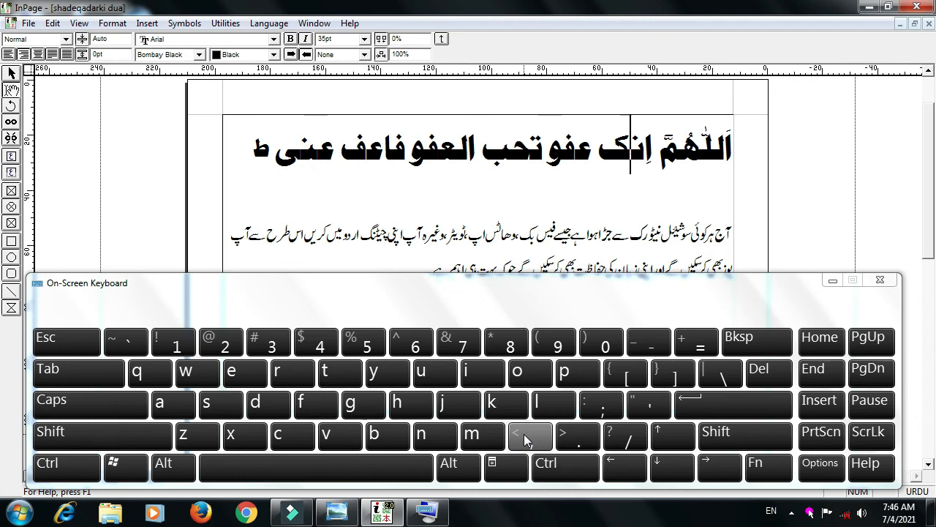
{"action": "key", "text": "shift"}
{"action": "left_click", "coordinate": [646, 351]}
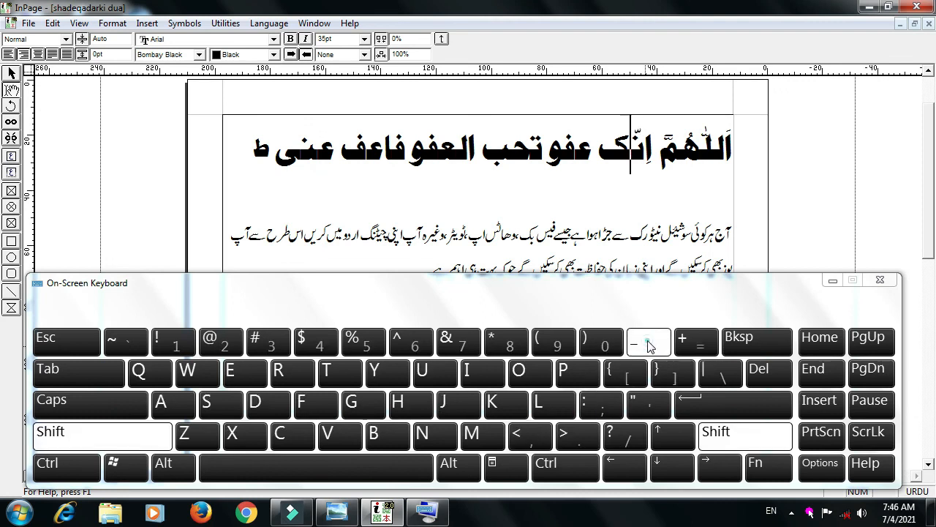
{"action": "left_click", "coordinate": [579, 439], "text": "shift"}
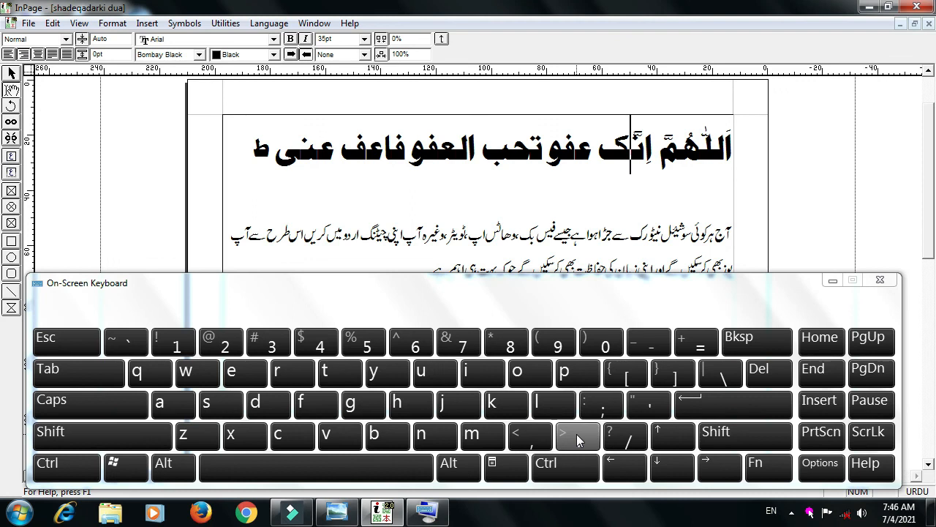
- Place a zabar above the "ک" of "انک" and above the "ع" of "عفو"
{"action": "key", "text": "Left"}
{"action": "left_click", "coordinate": [577, 439]}
{"action": "key", "text": "Left"}
{"action": "key", "text": "shift"}
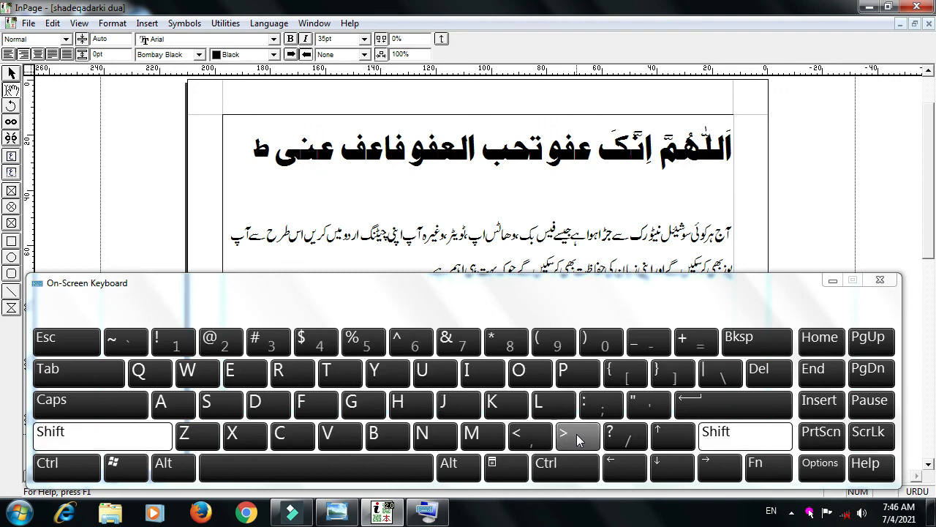
{"action": "left_click", "coordinate": [579, 439]}
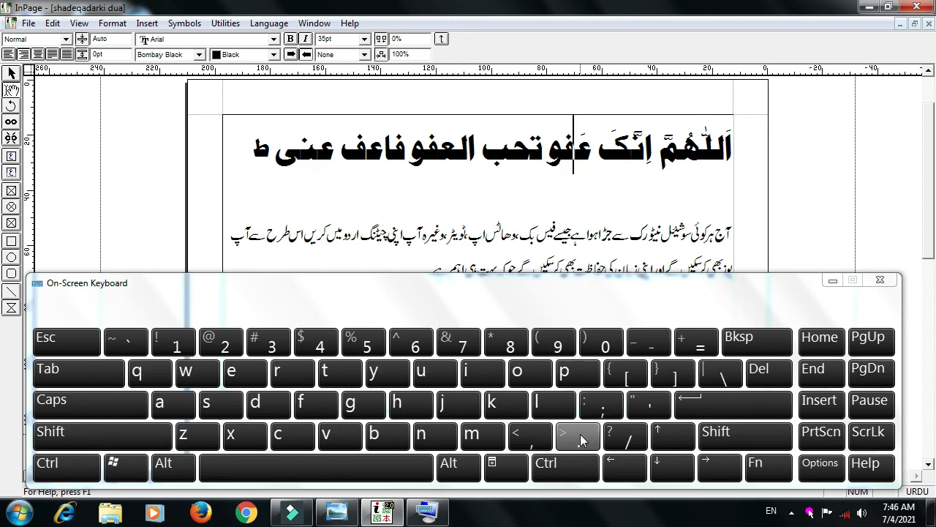
- Put a pesh on the "ف" of "عفو" and a tashdid with double pesh on its "و"
{"action": "left_click", "coordinate": [581, 439]}
{"action": "left_click", "coordinate": [576, 376], "text": "shift"}
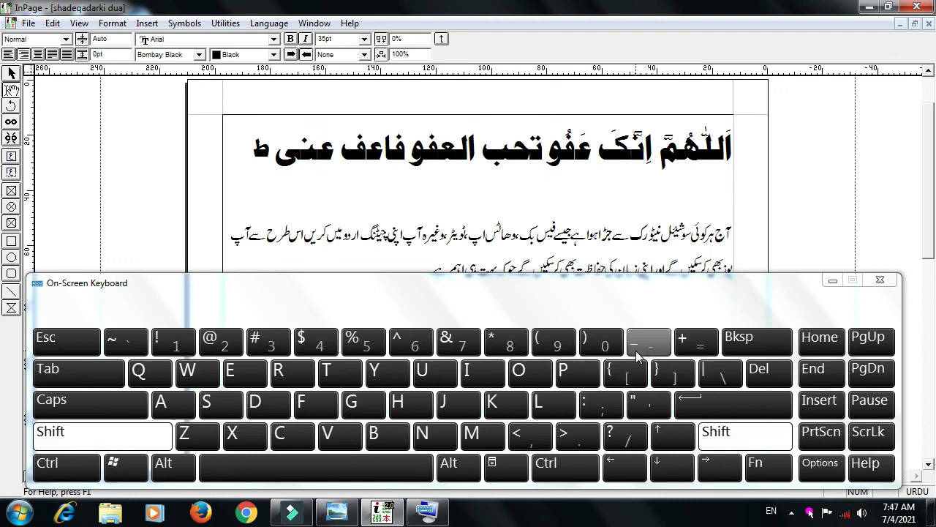
{"action": "left_click", "coordinate": [642, 343], "text": "shift"}
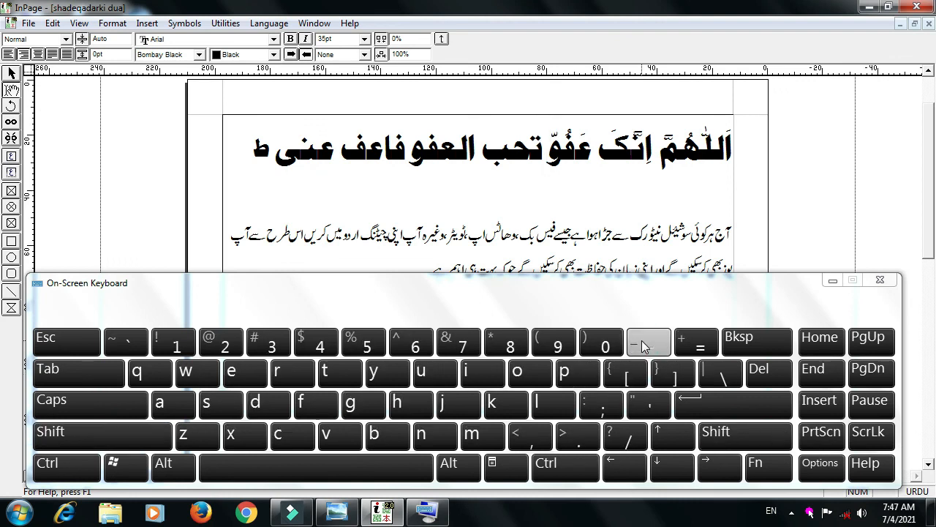
{"action": "left_click", "coordinate": [504, 348], "text": "shift"}
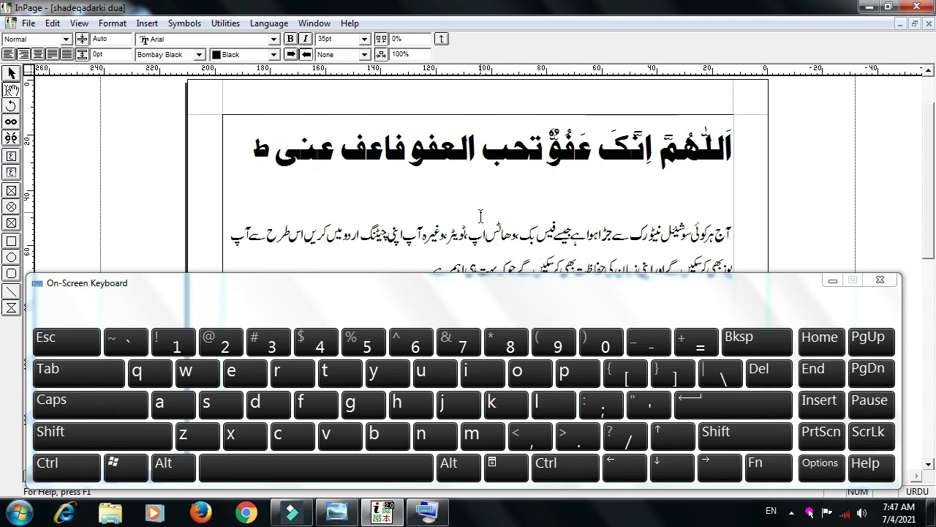
- Place a jazm above the "ف" of "العفو"
{"action": "key", "text": "Left"}
{"action": "key", "text": "Left"}
{"action": "key", "text": "Left"}
{"action": "key", "text": "Left"}
{"action": "key", "text": "Left"}
{"action": "key", "text": "Left"}
{"action": "key", "text": "Left"}
{"action": "key", "text": "shift"}
{"action": "left_click", "coordinate": [152, 374]}
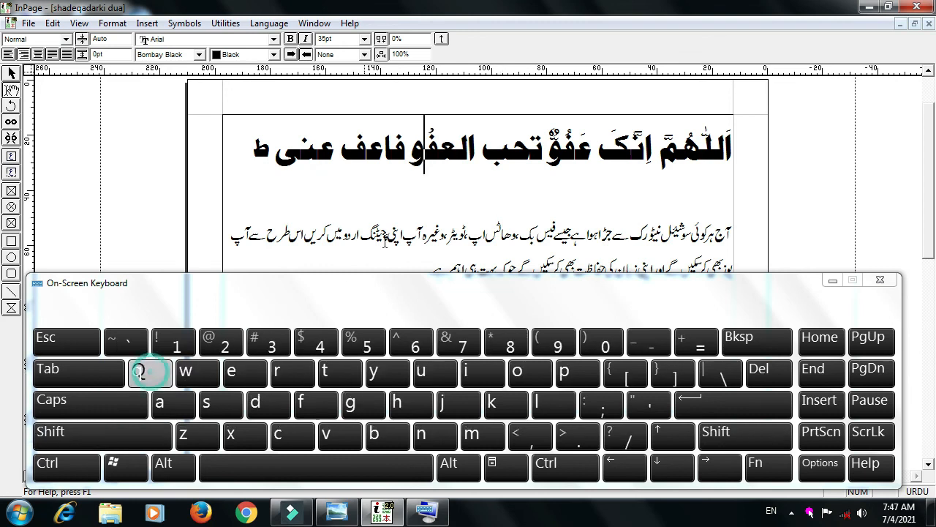